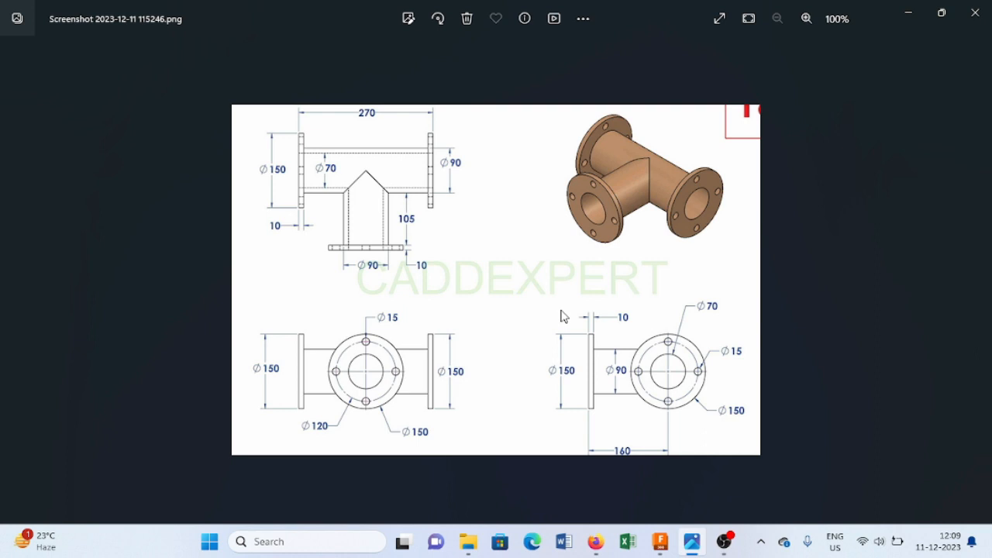
# - Switch to Fusion 360 and start a new sketch on the vertical front (XY) plane
pyautogui.click(904, 21)
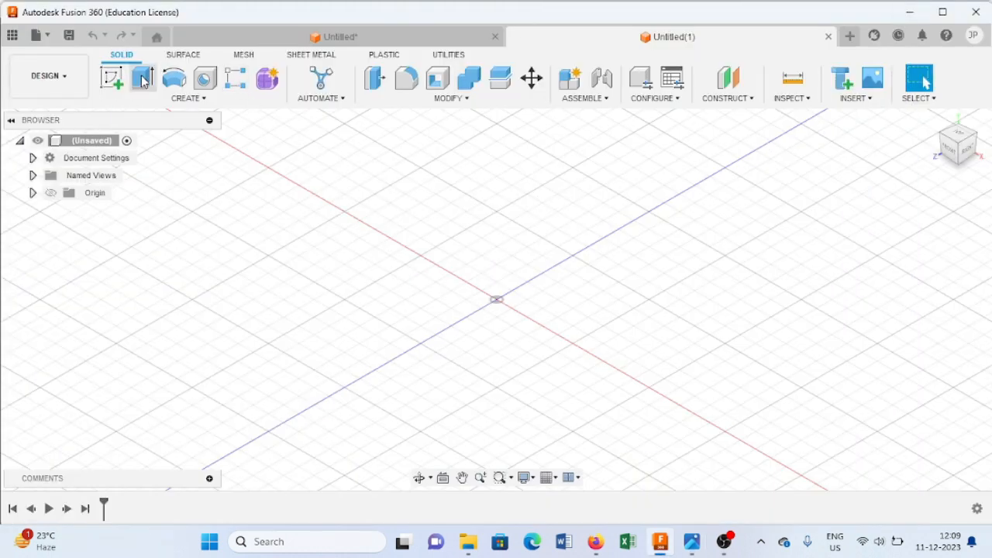
pyautogui.click(115, 82)
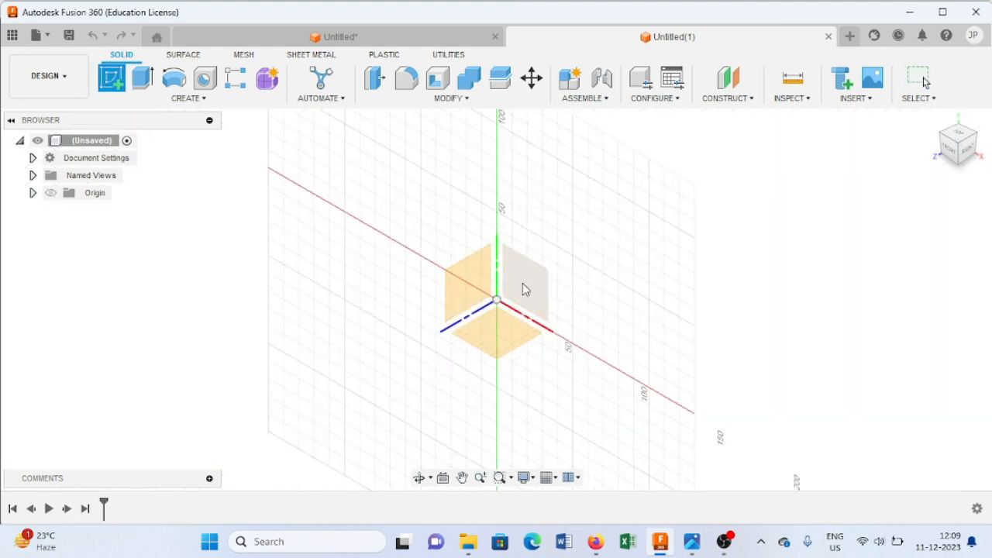
pyautogui.click(532, 286)
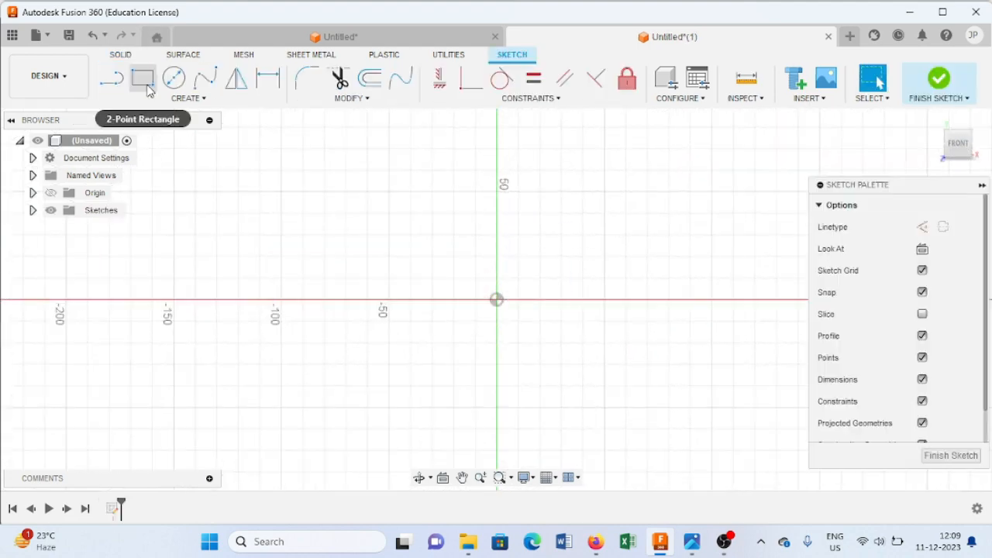
# - Draw two concentric circles centred on the origin with diameters of 70 mm and 90 mm
pyautogui.click(173, 79)
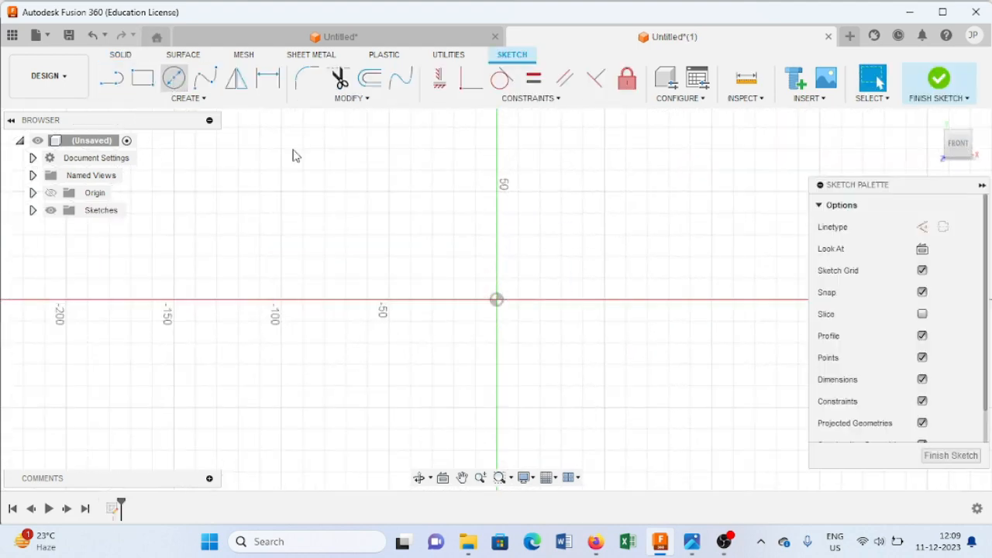
pyautogui.click(496, 300)
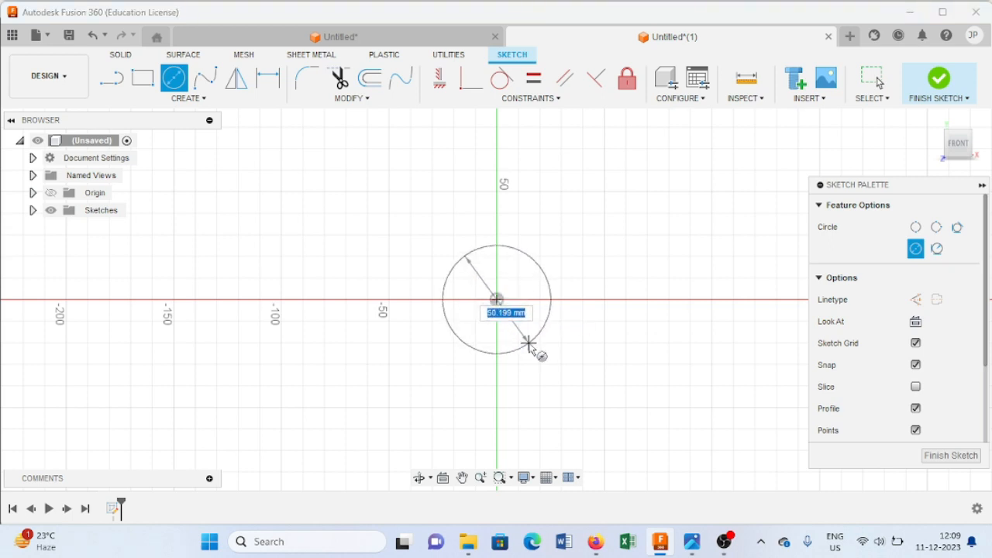
pyautogui.write('70')
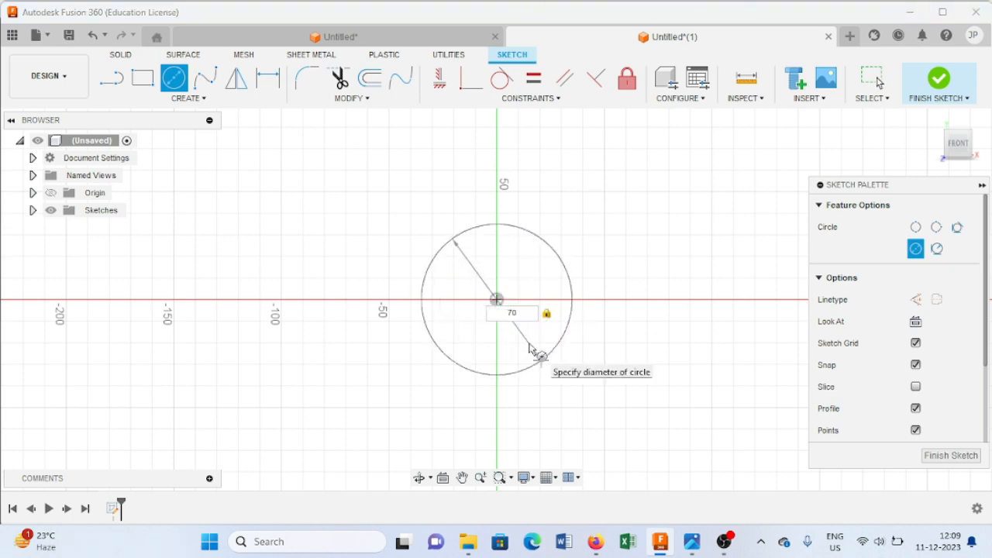
pyautogui.press('Return')
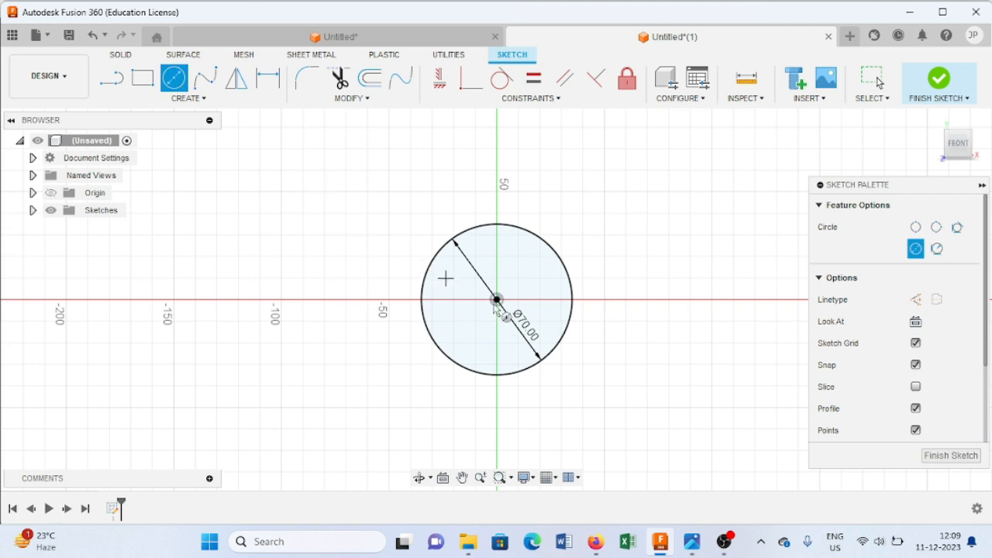
pyautogui.click(496, 300)
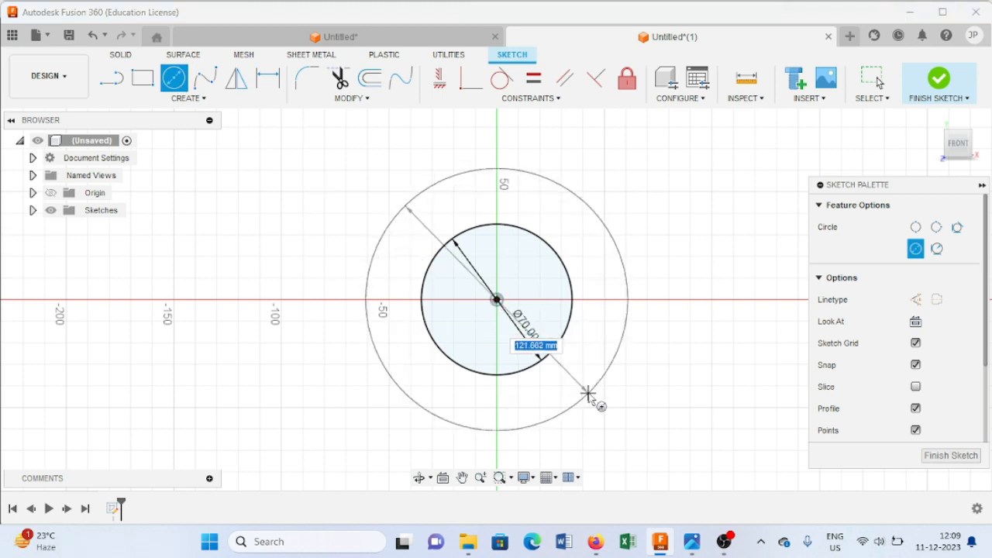
pyautogui.write('90')
pyautogui.press('Return')
pyautogui.press('Escape')
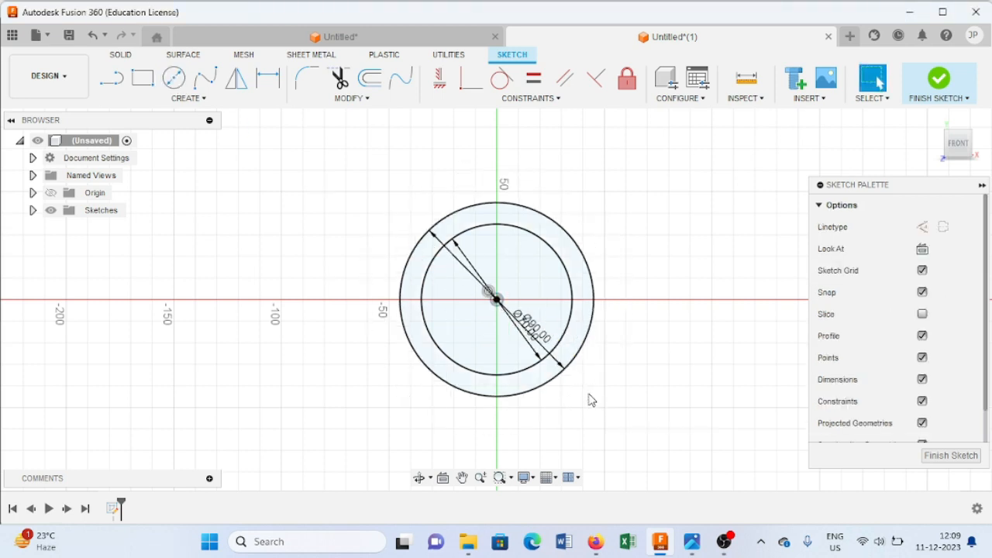
# - Draw the flange's outer circle with a 150 mm diameter, centred on the origin
pyautogui.click(173, 78)
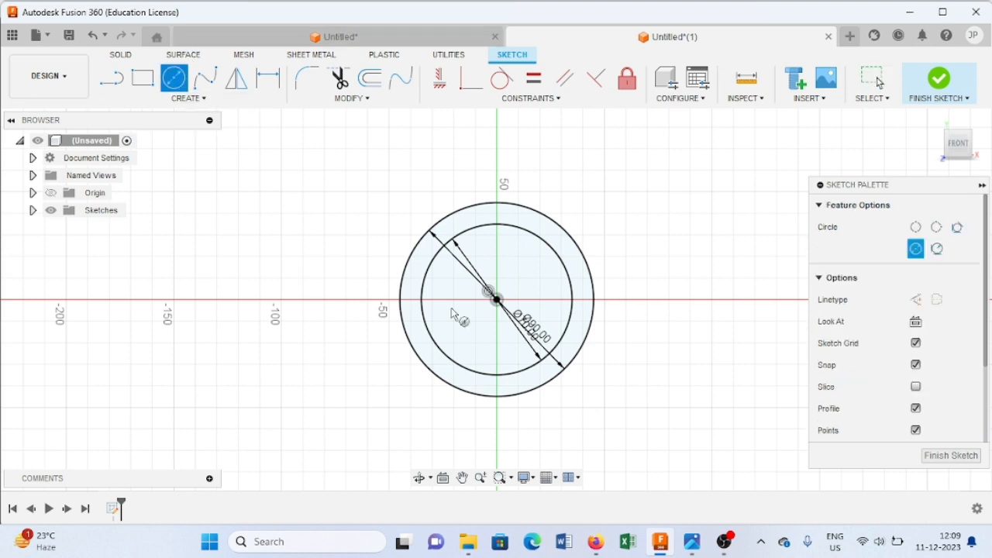
pyautogui.click(496, 300)
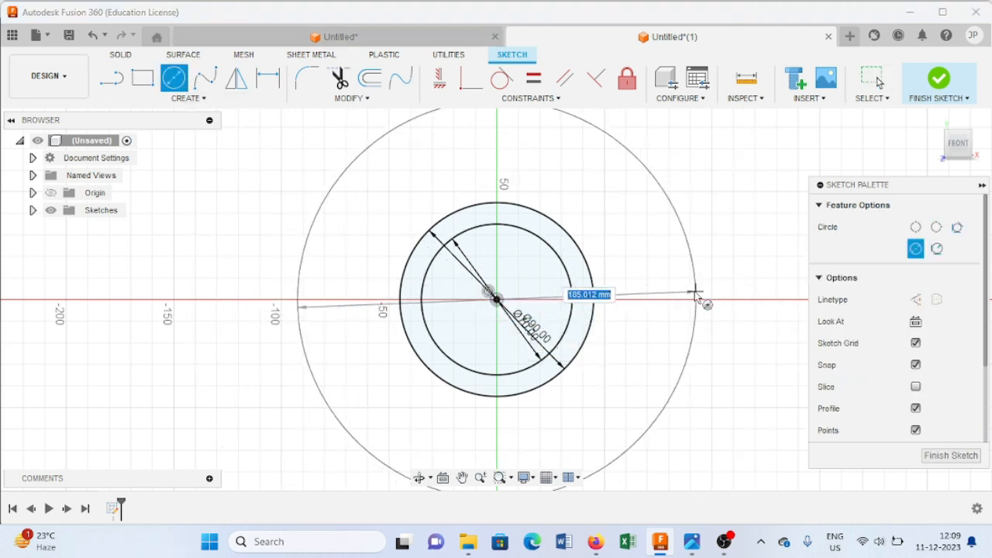
pyautogui.write('150')
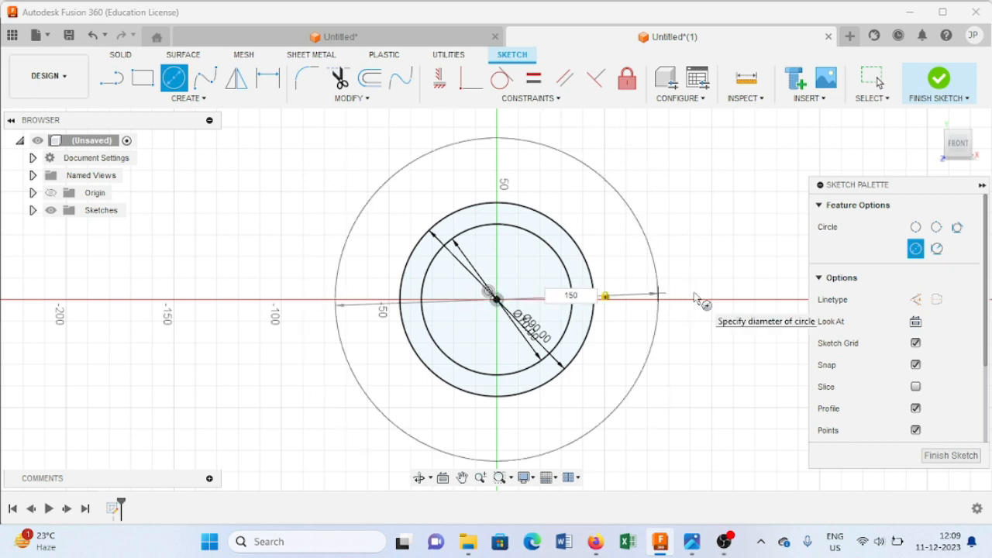
pyautogui.press('Return')
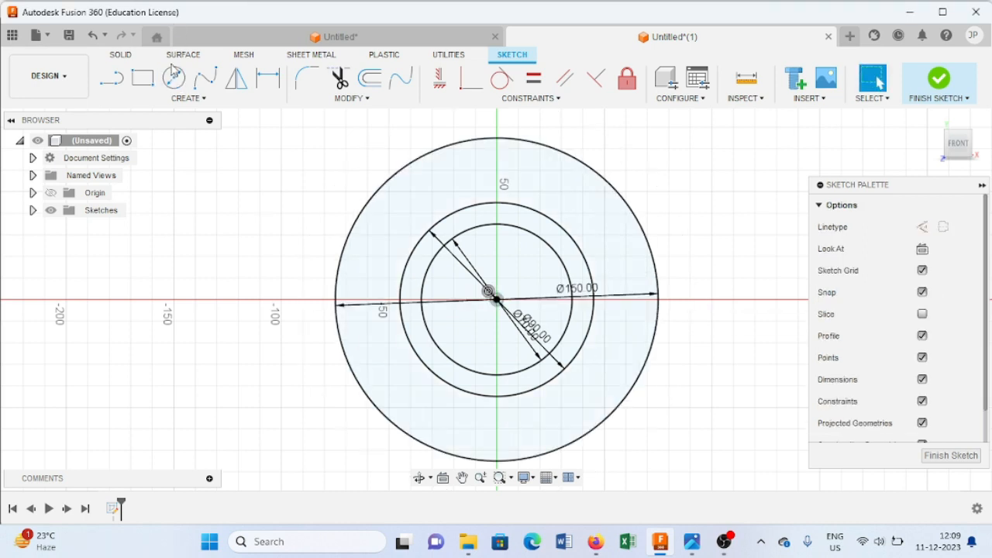
# - Add a 120 mm diameter construction circle centred on the origin as the bolt circle
pyautogui.press('c')
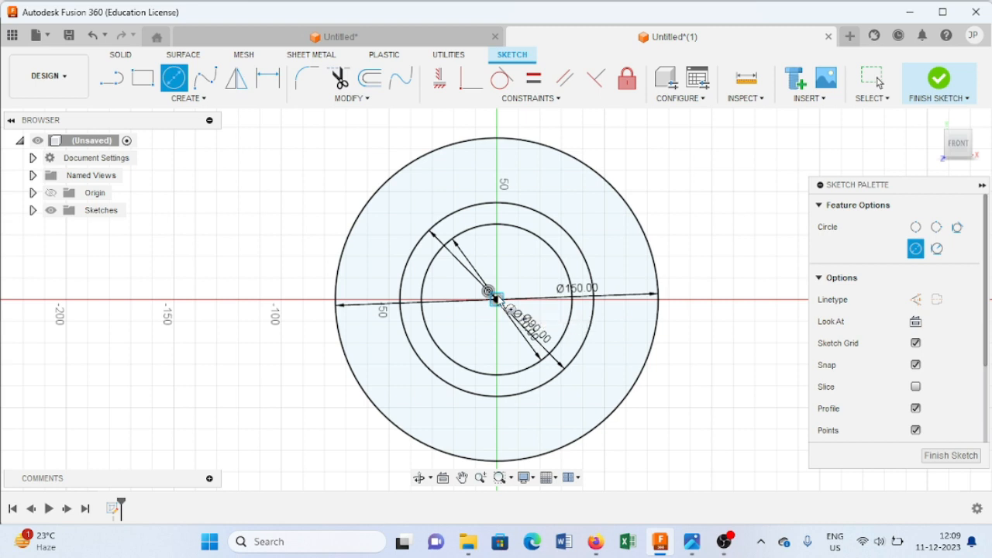
pyautogui.click(496, 300)
pyautogui.click(915, 299)
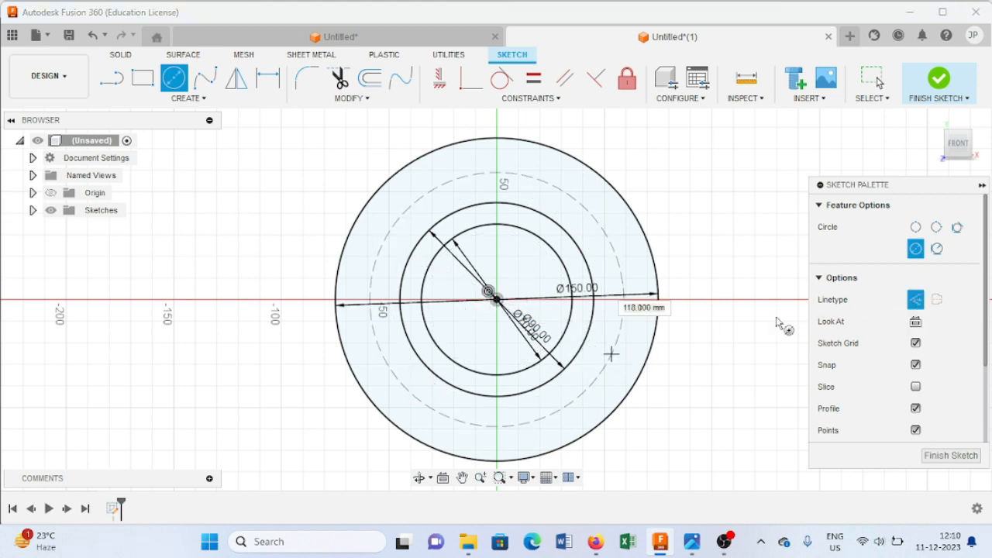
pyautogui.write('1')
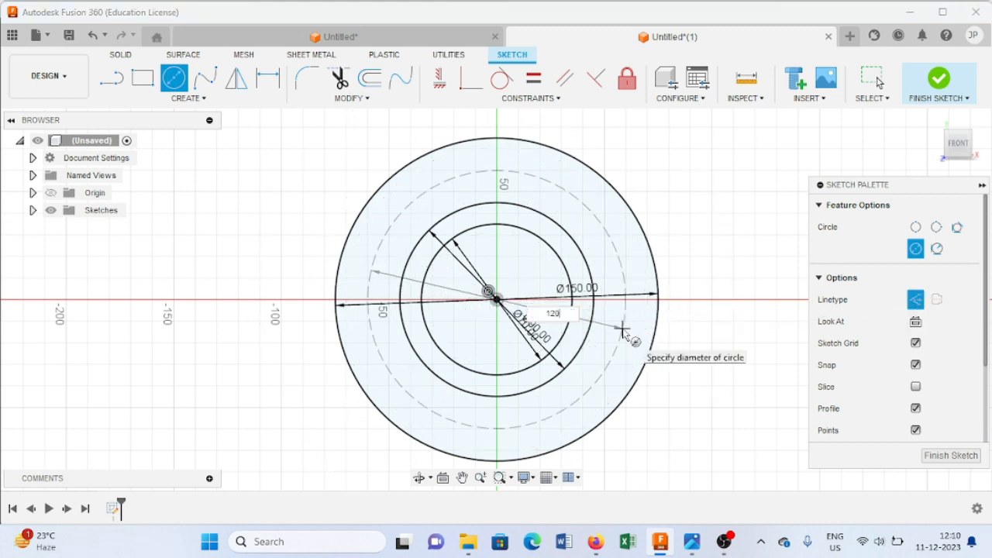
pyautogui.write('20')
pyautogui.press('Return')
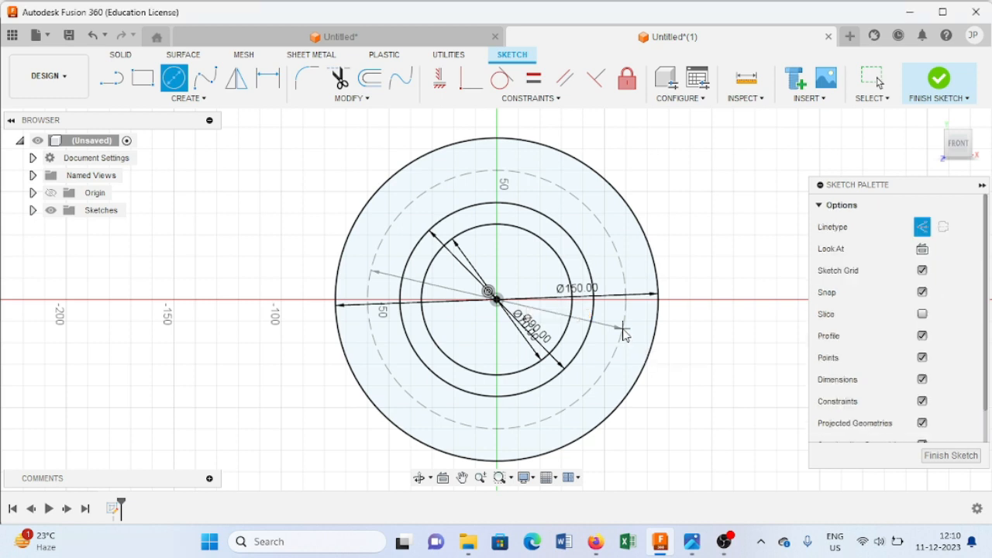
pyautogui.press('Escape')
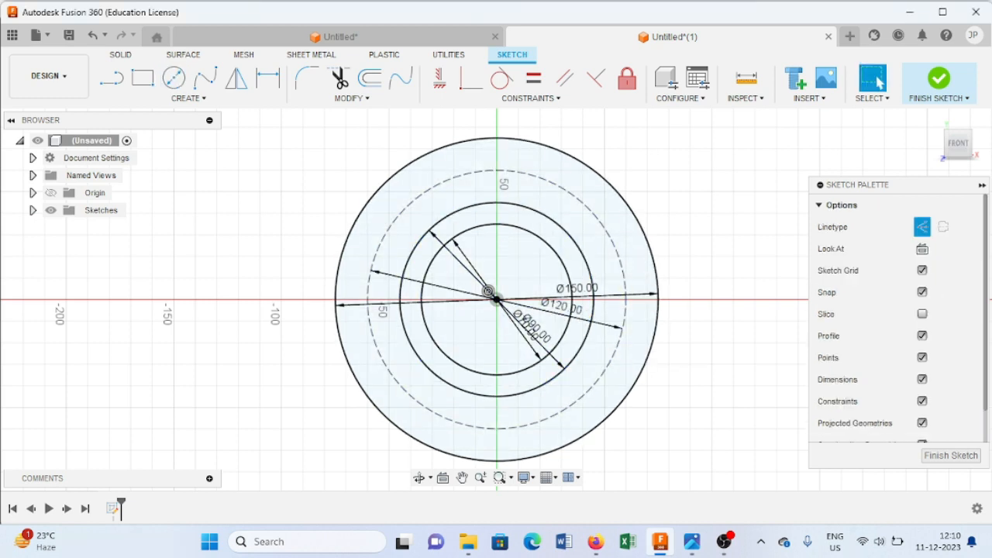
# - Check the bolt hole size in the reference drawing and draw a 15 mm normal-line circle at the top of the bolt circle
pyautogui.click(691, 541)
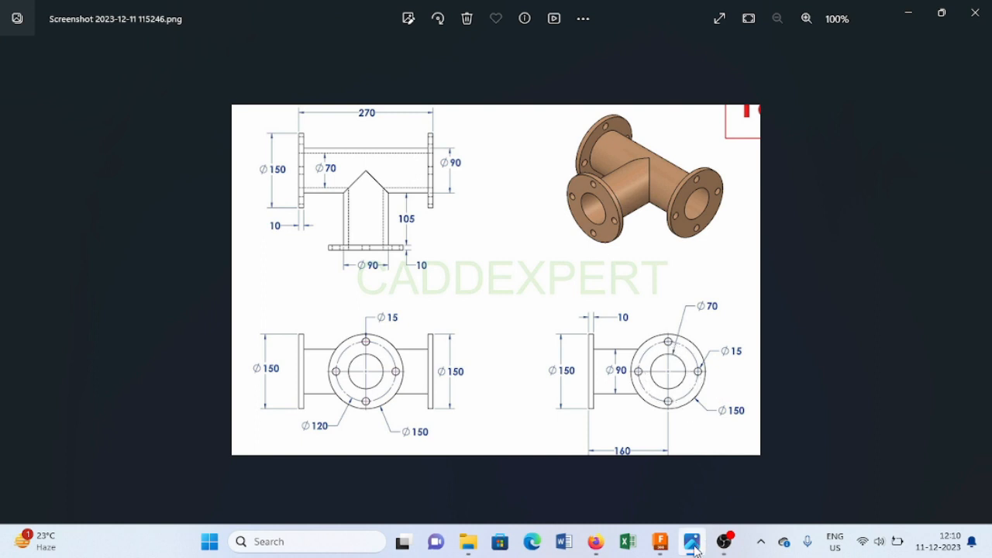
pyautogui.click(661, 544)
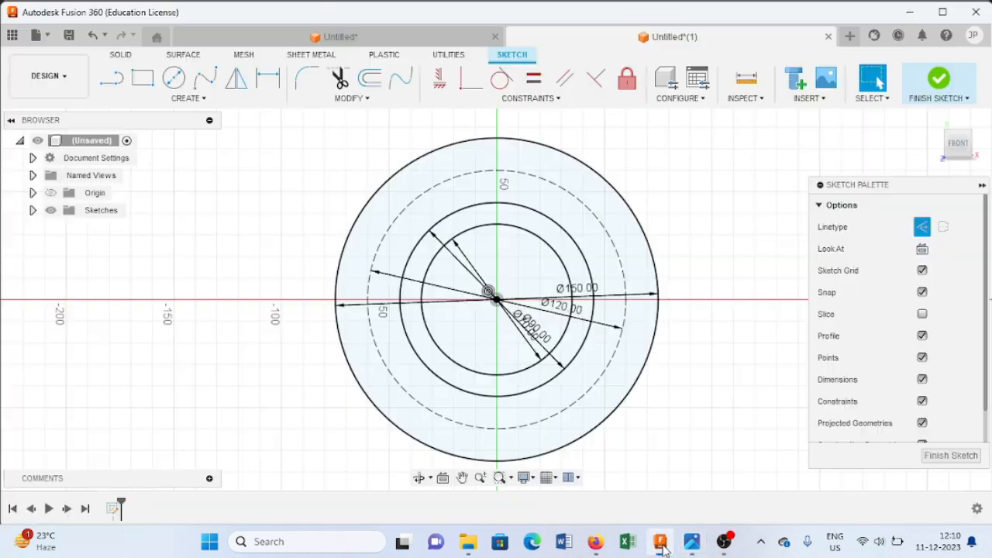
pyautogui.click(176, 84)
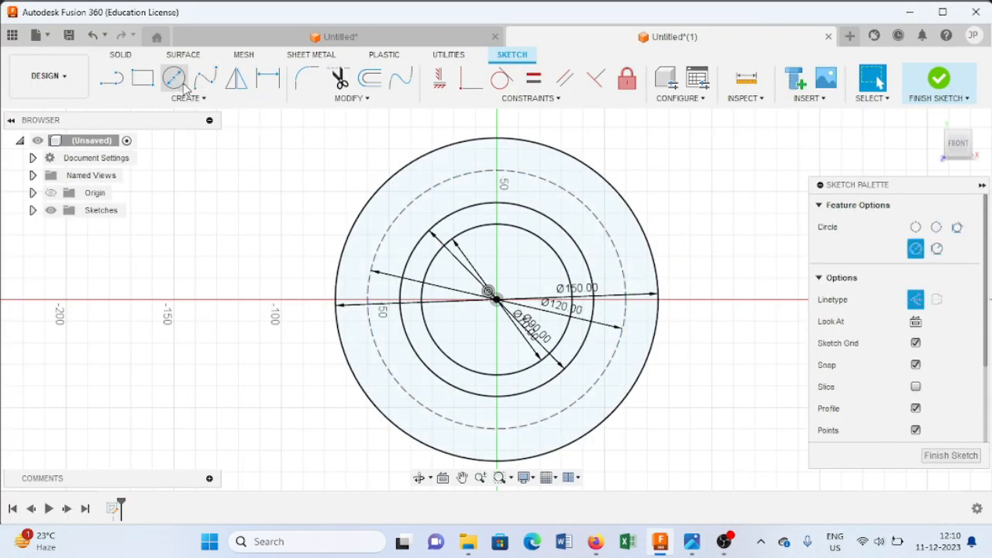
pyautogui.click(497, 172)
pyautogui.write('15')
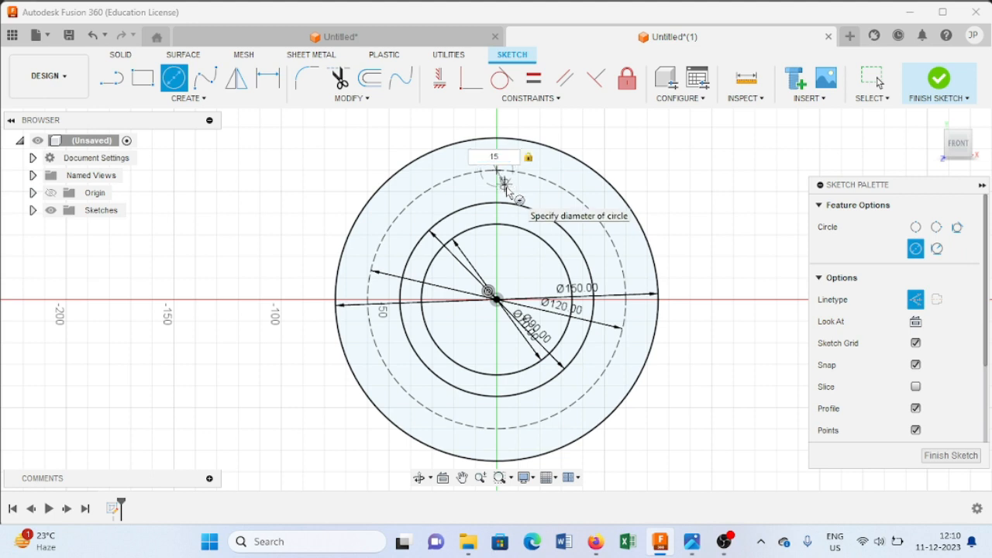
pyautogui.click(915, 300)
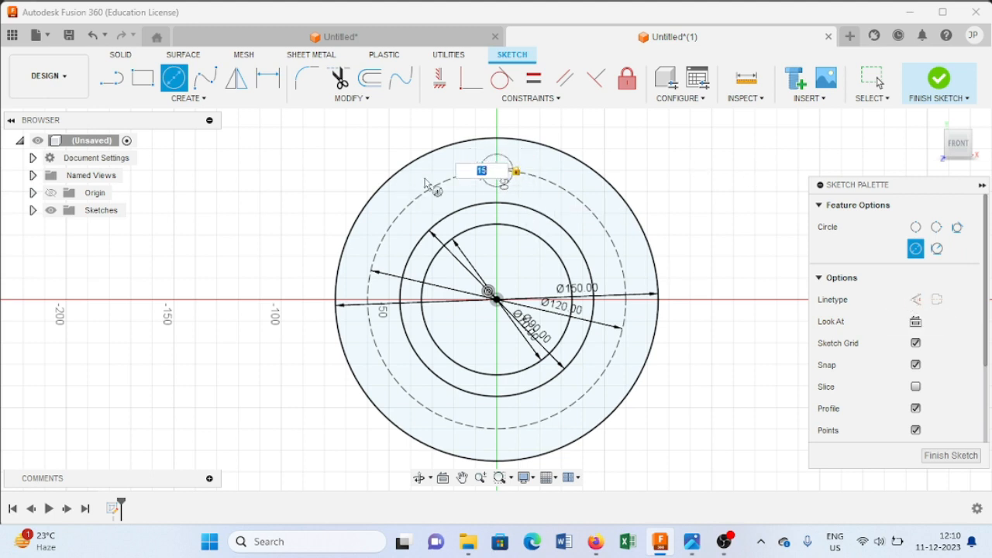
pyautogui.press('Return')
pyautogui.press('Escape')
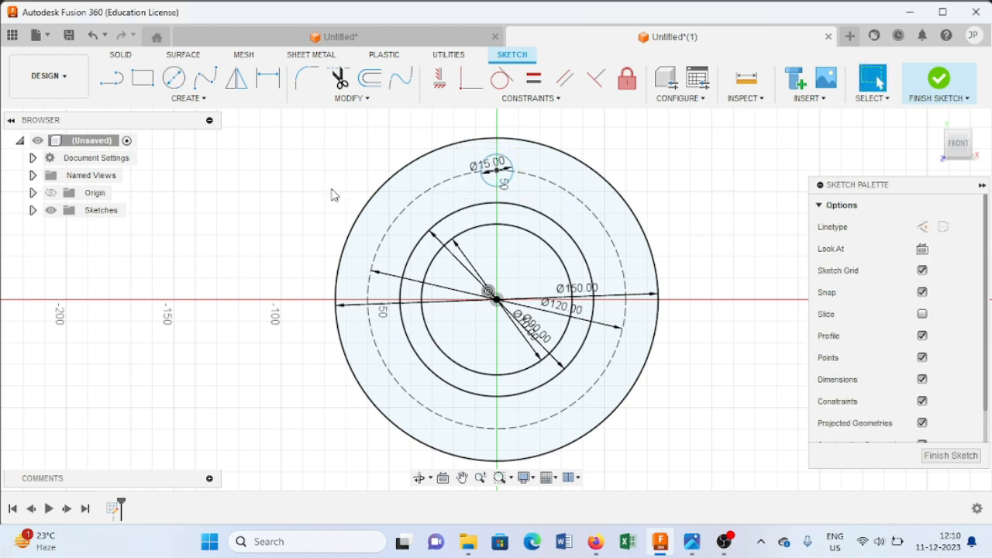
# - Circular-pattern the 15 mm bolt hole circle around the origin over the full circle with a quantity of 4
pyautogui.click(188, 98)
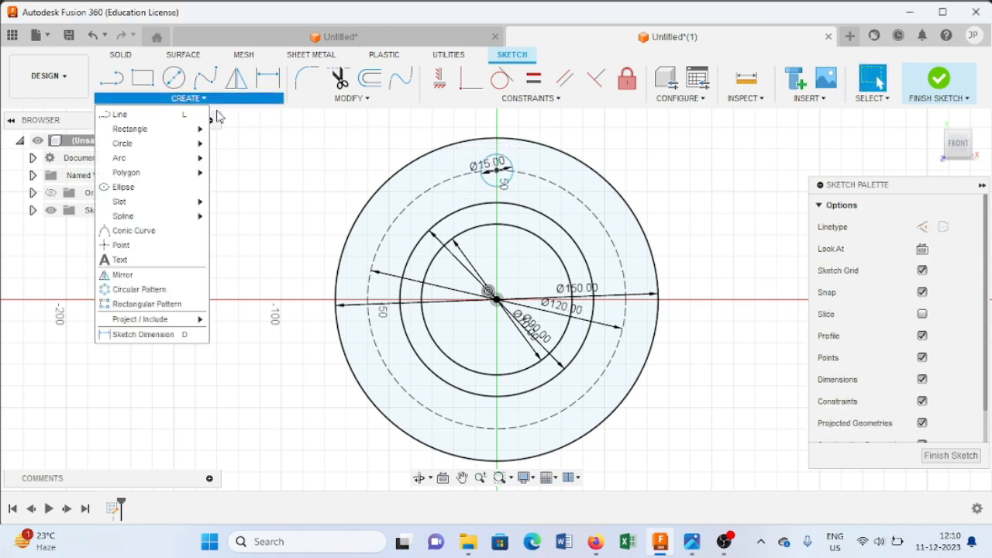
pyautogui.click(171, 289)
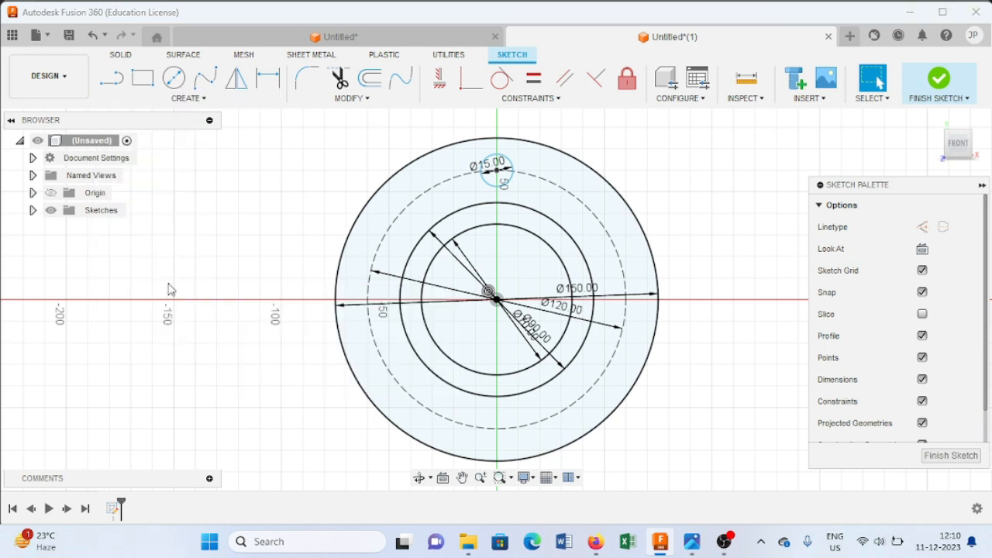
pyautogui.click(504, 165)
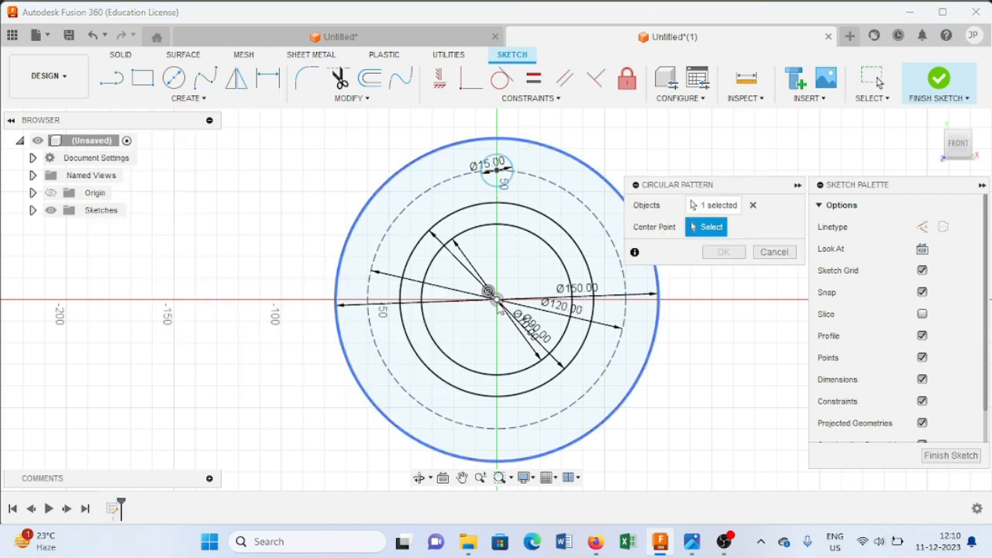
pyautogui.click(496, 299)
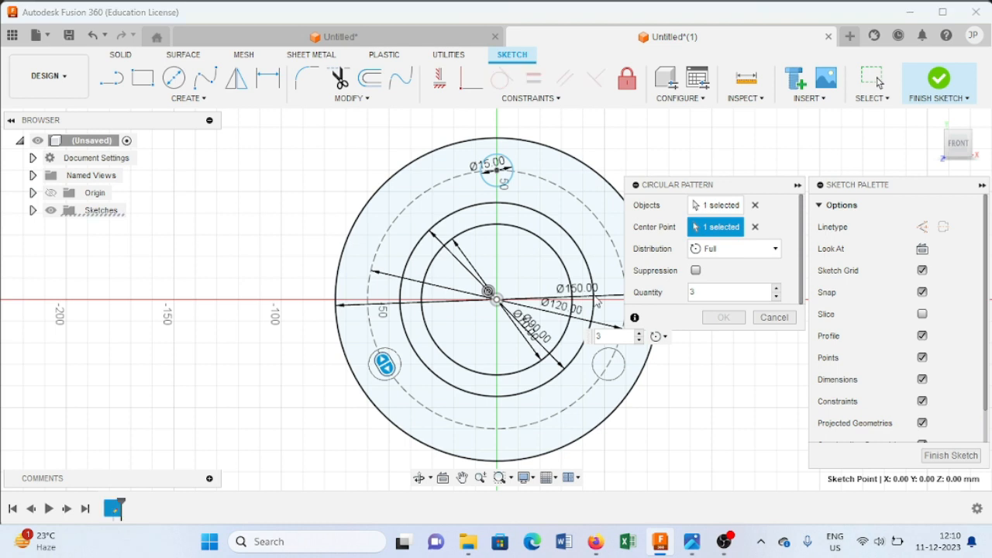
pyautogui.click(697, 292)
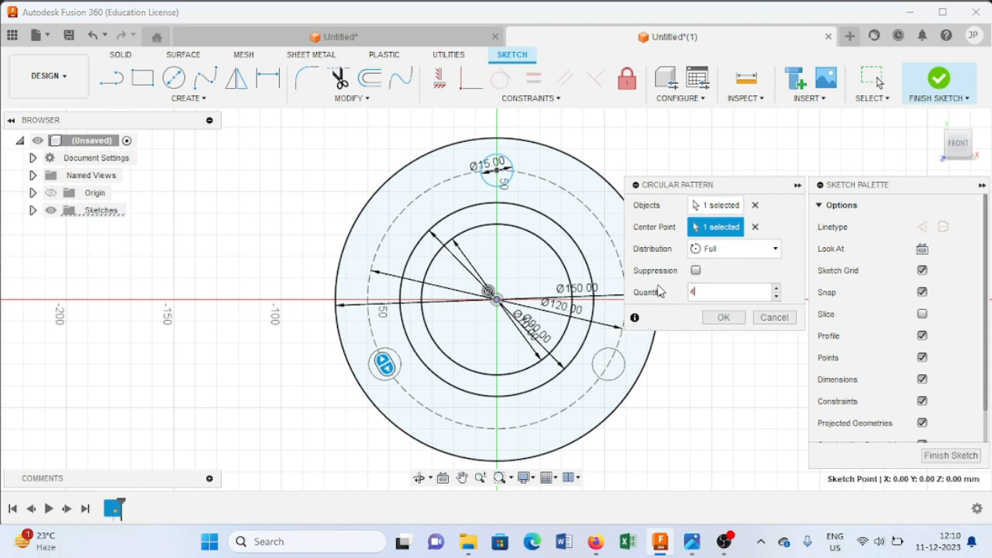
pyautogui.press('Return')
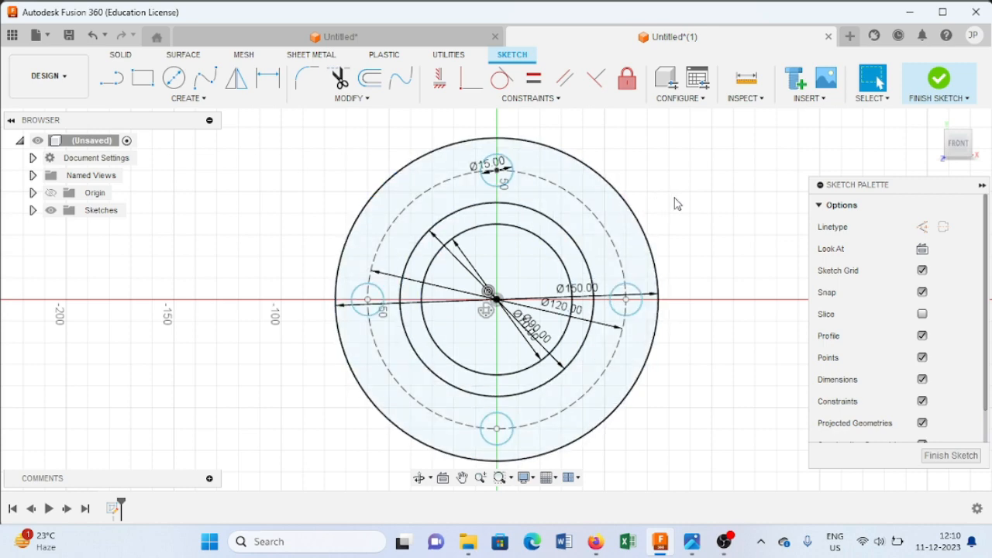
# - Finish the sketch, check the pipe length in the reference drawing, and extrude the ring between the 70 mm and 90 mm circles backward as a new body
pyautogui.click(939, 80)
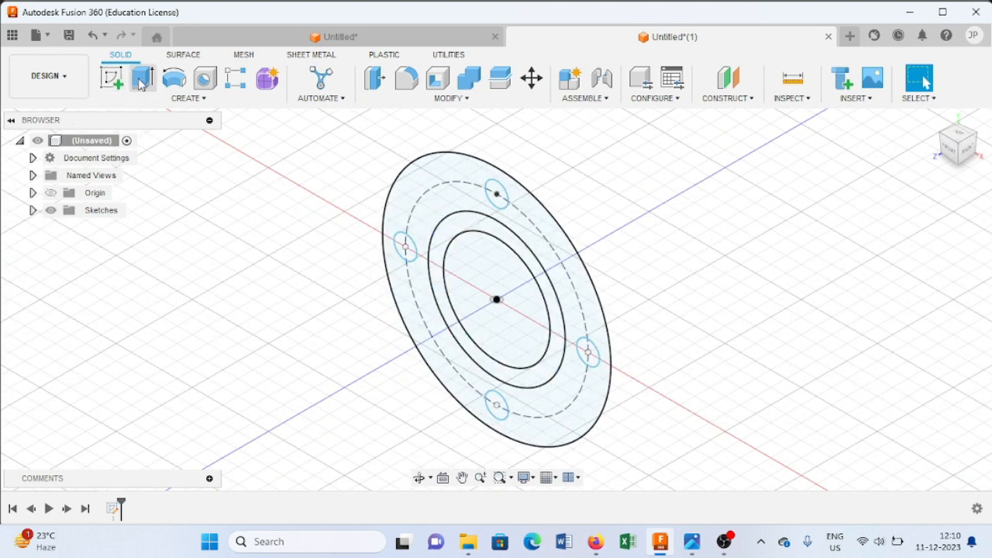
pyautogui.press('e')
pyautogui.click(471, 225)
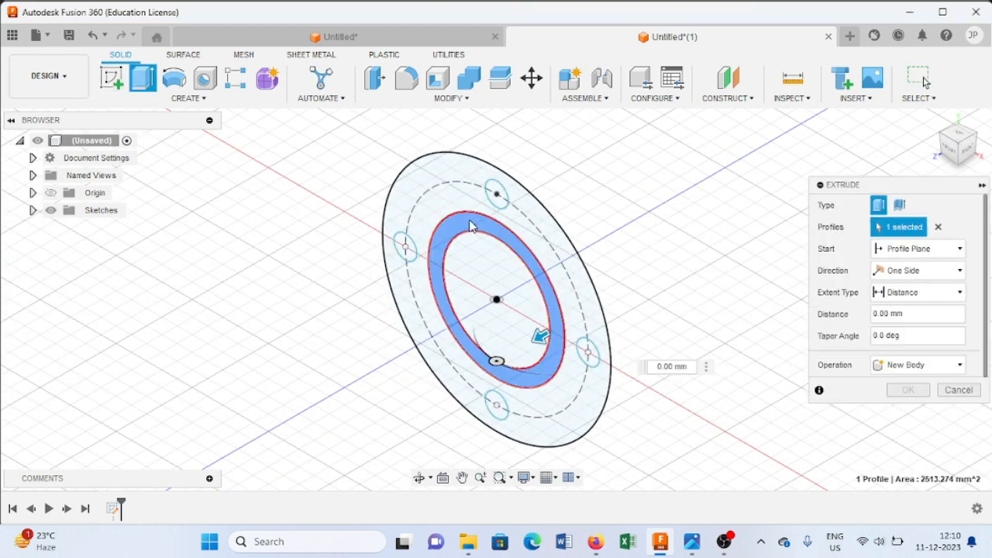
pyautogui.click(693, 546)
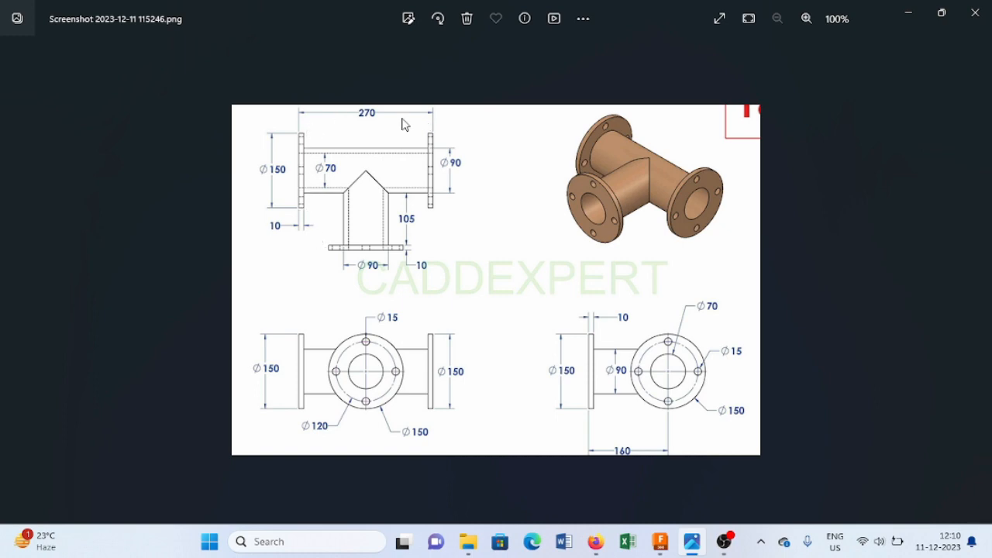
pyautogui.click(692, 546)
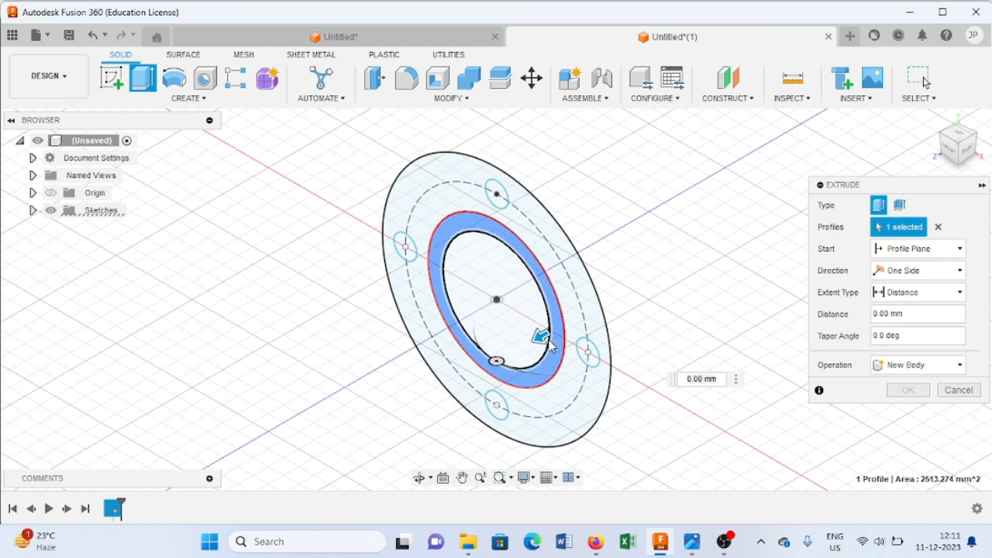
pyautogui.moveTo(540, 334); pyautogui.dragTo(637, 280)
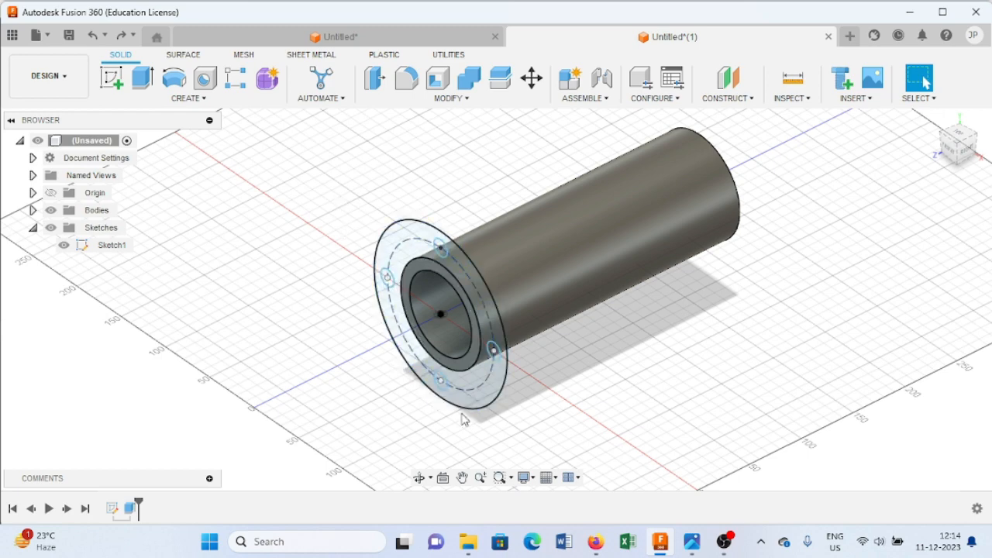
# - Extrude the flange profile together with the pipe ring by 10 mm, leaving the bore and the four bolt holes open
pyautogui.click(139, 81)
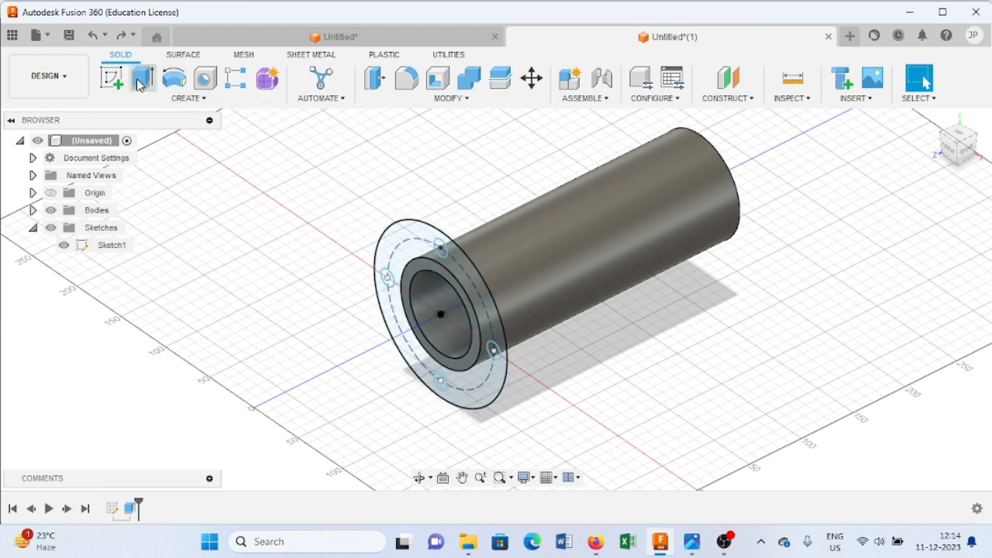
pyautogui.click(413, 271)
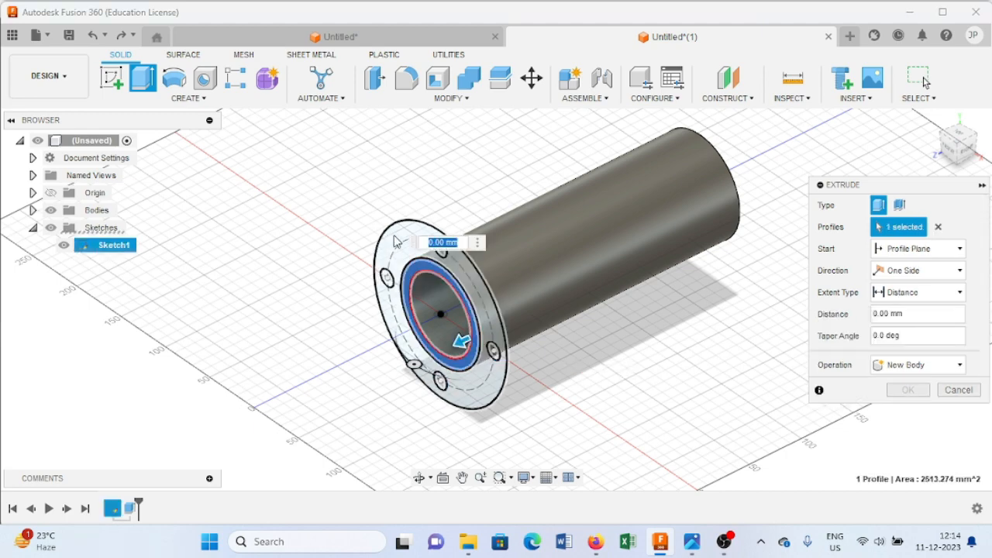
pyautogui.click(487, 378)
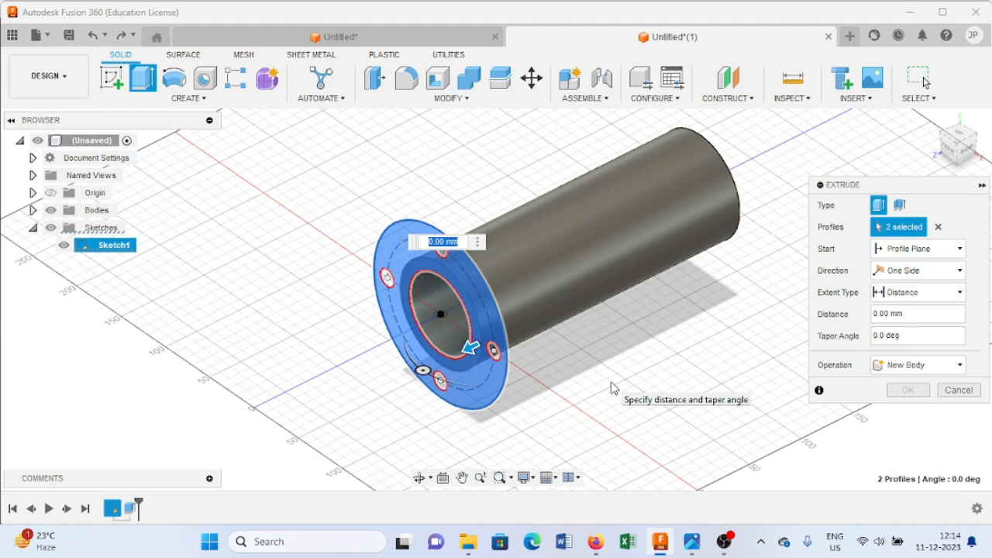
pyautogui.write('10')
pyautogui.press('Return')
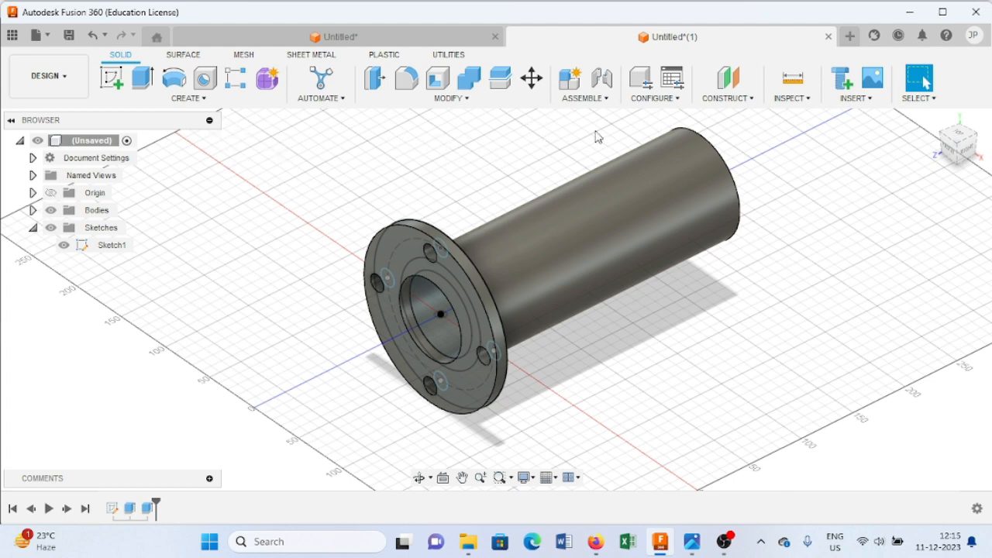
# - Create a construction plane offset -135 mm from the flange's front face, halfway along the pipe
pyautogui.click(749, 97)
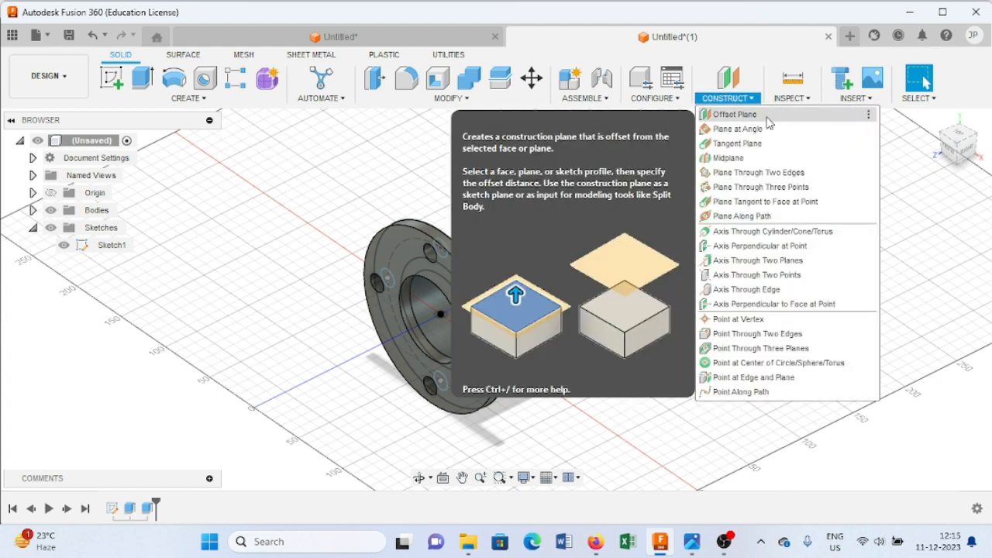
pyautogui.click(735, 115)
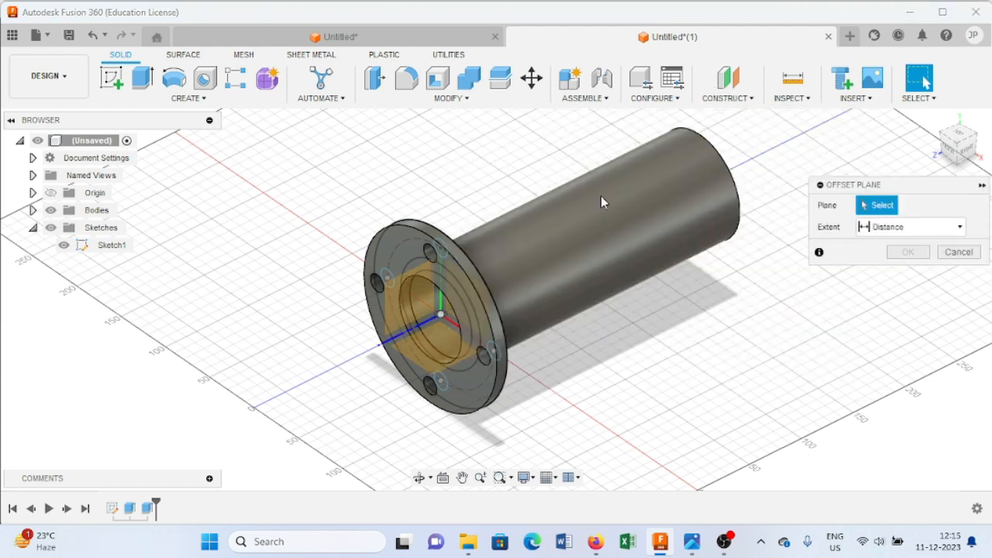
pyautogui.click(398, 246)
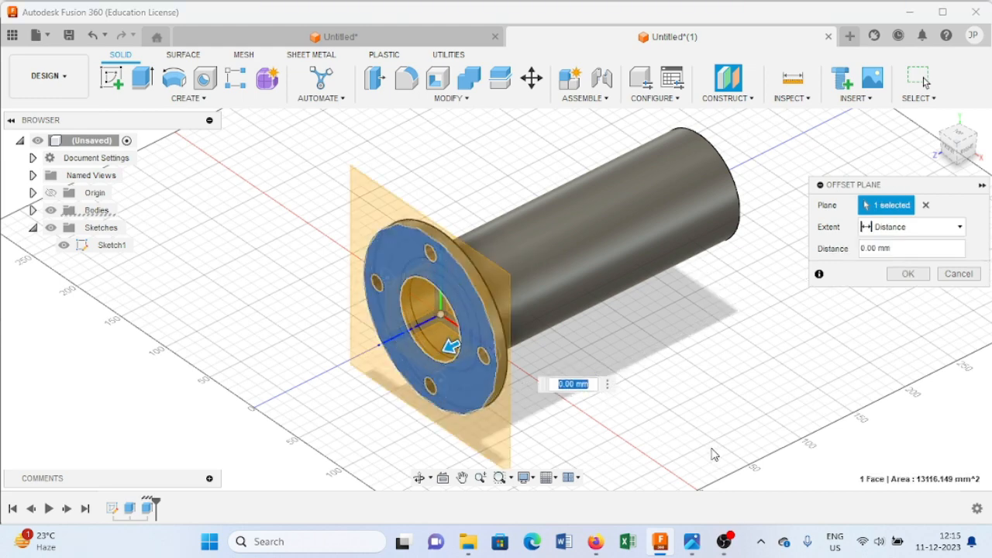
pyautogui.press('BackSpace')
pyautogui.write('-135')
pyautogui.press('Return')
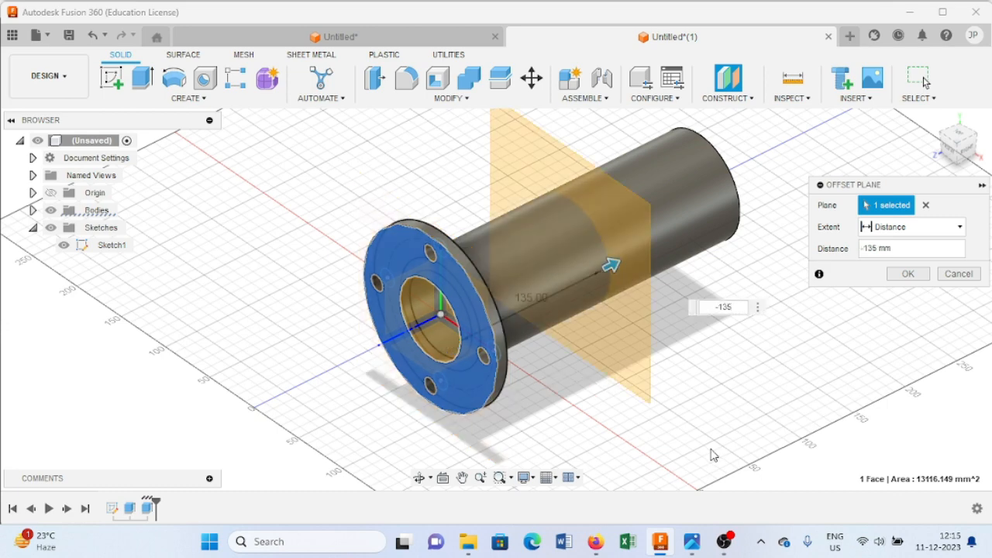
pyautogui.press('Return')
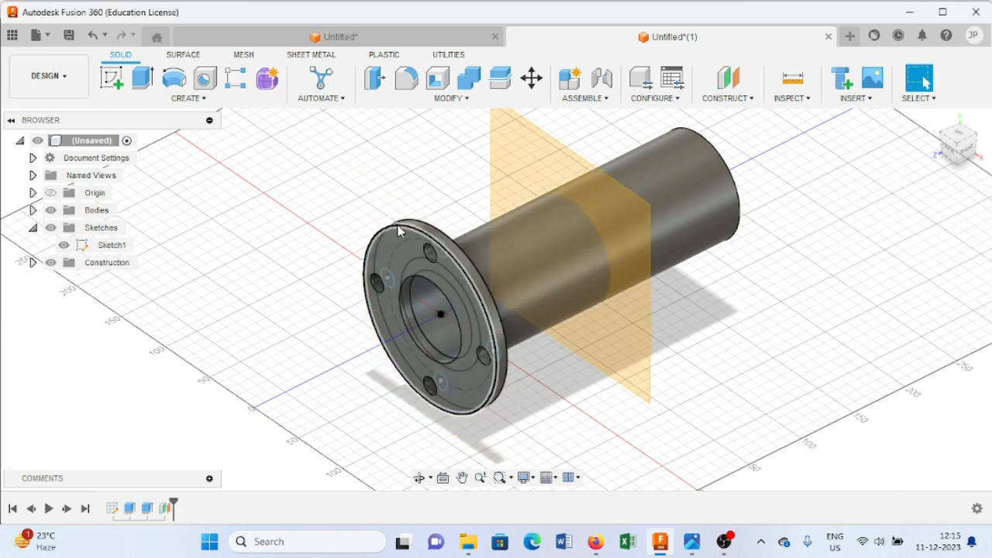
# - Mirror the flange extrusion as a feature across the mid-pipe construction plane, with the Adjust compute type
pyautogui.keyDown('shift'); pyautogui.moveTo(246, 226); pyautogui.dragTo(326, 207, button='middle'); pyautogui.keyUp('shift')
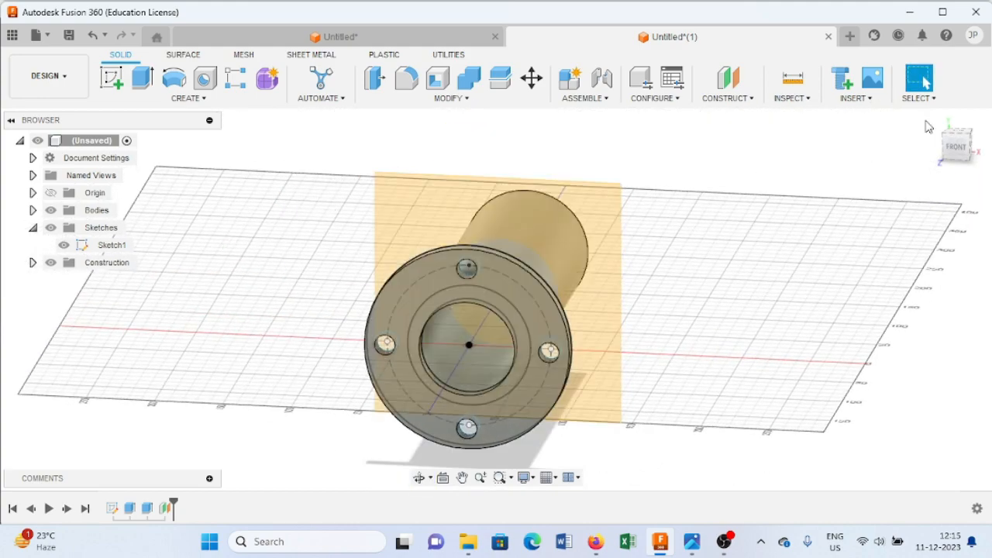
pyautogui.click(962, 152)
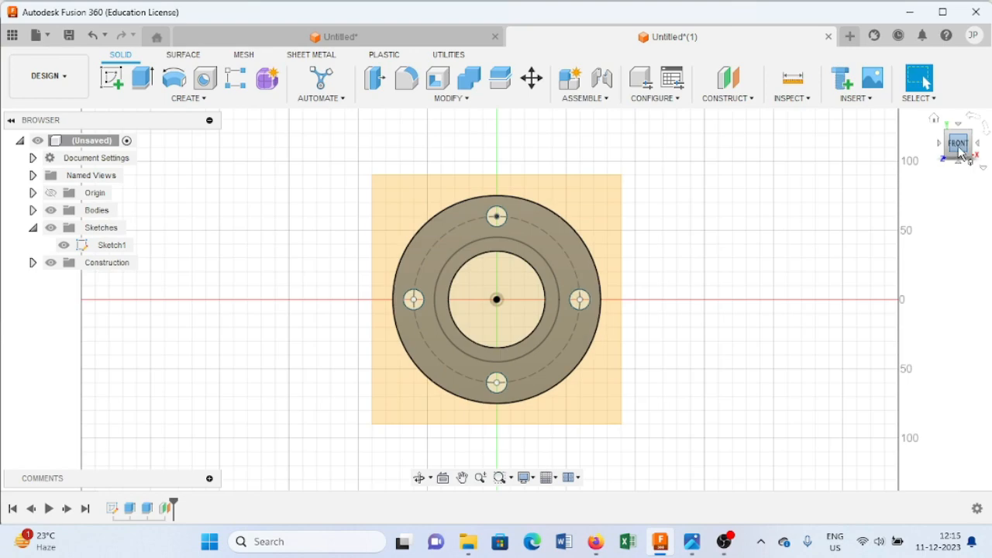
pyautogui.click(933, 119)
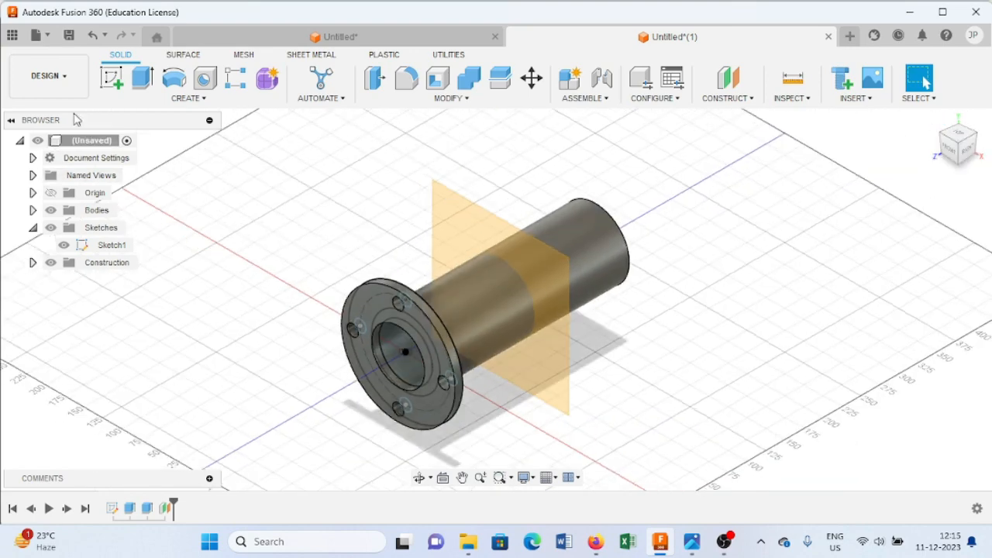
pyautogui.click(171, 98)
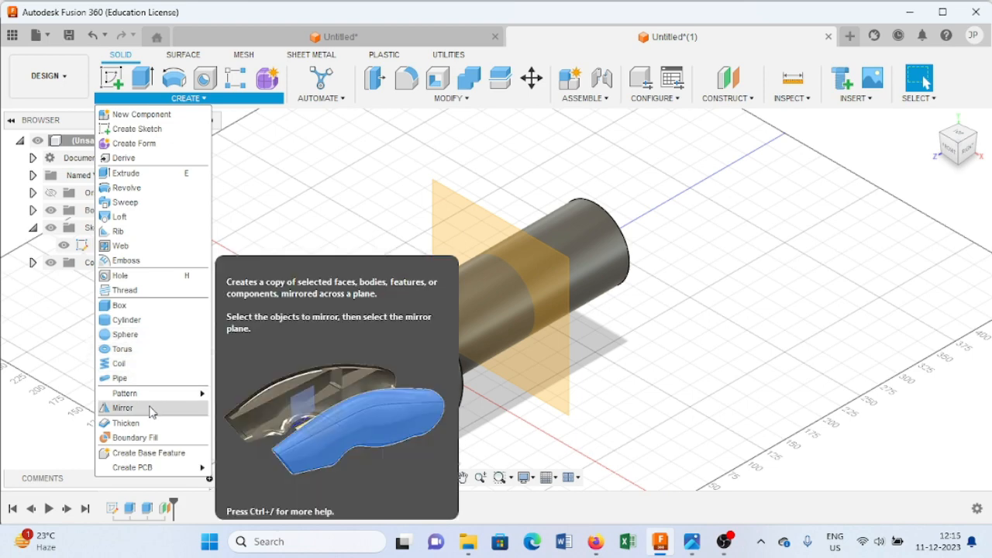
pyautogui.click(150, 407)
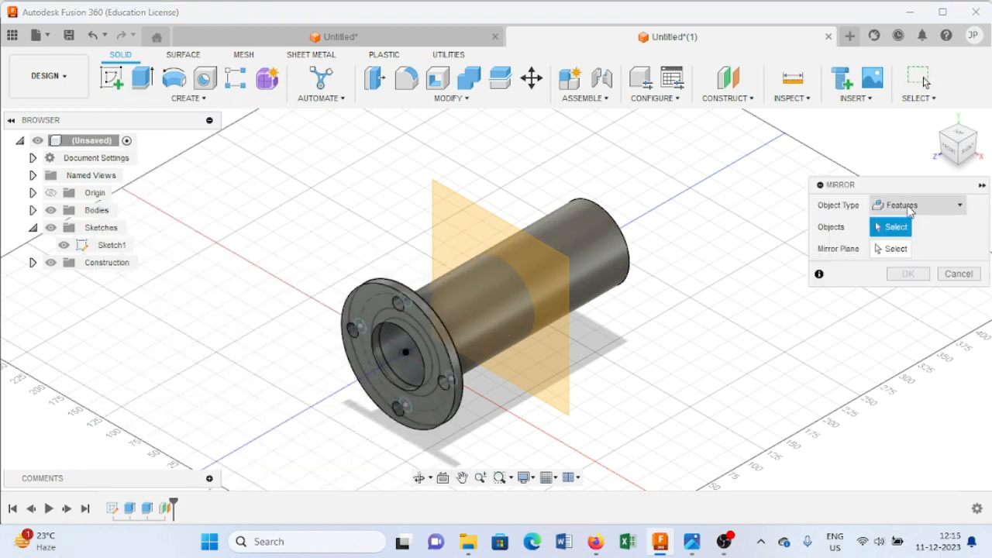
pyautogui.click(959, 205)
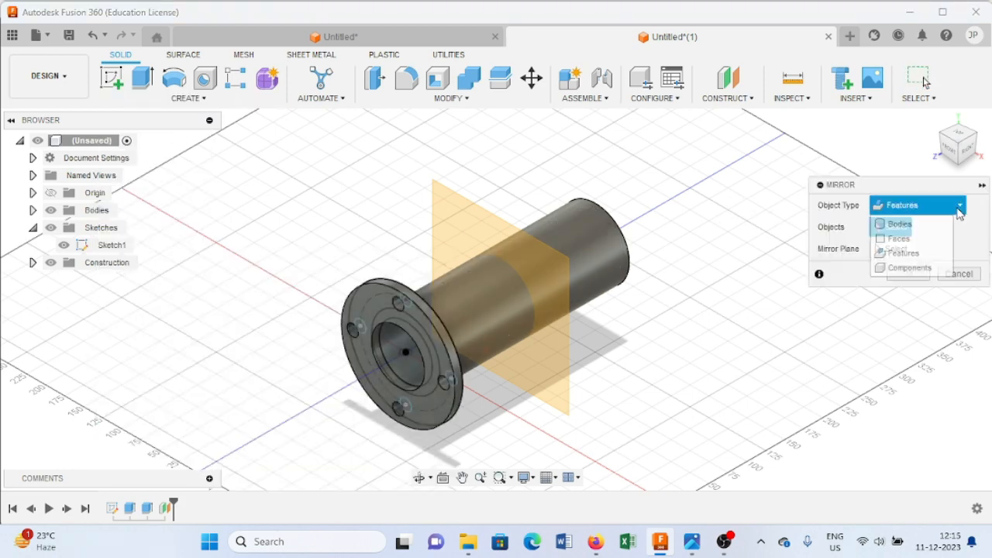
pyautogui.click(928, 253)
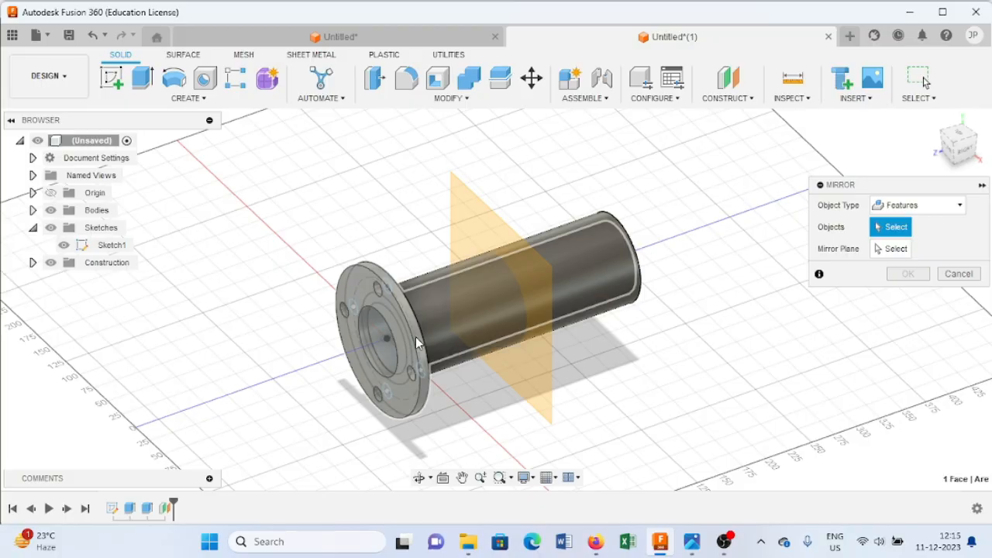
pyautogui.click(383, 334)
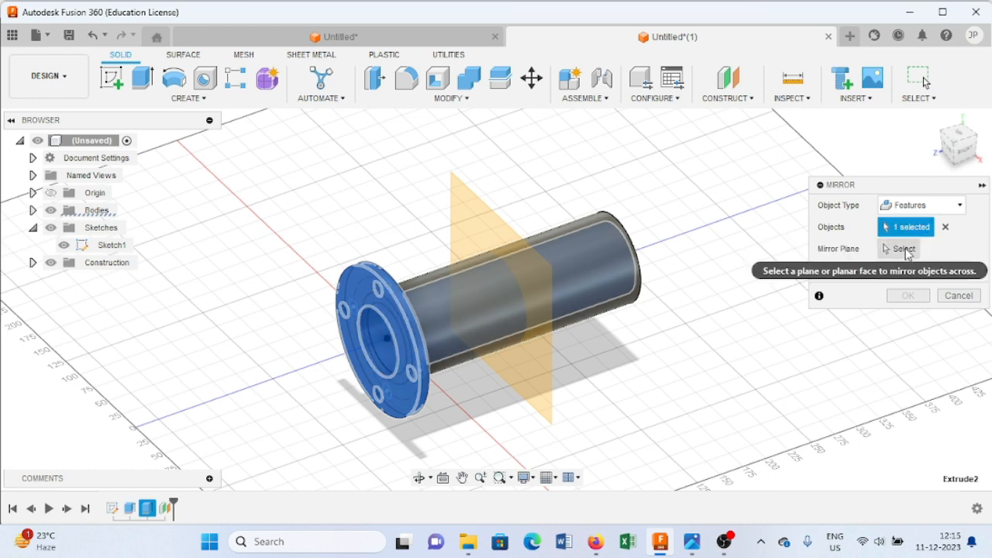
pyautogui.click(903, 249)
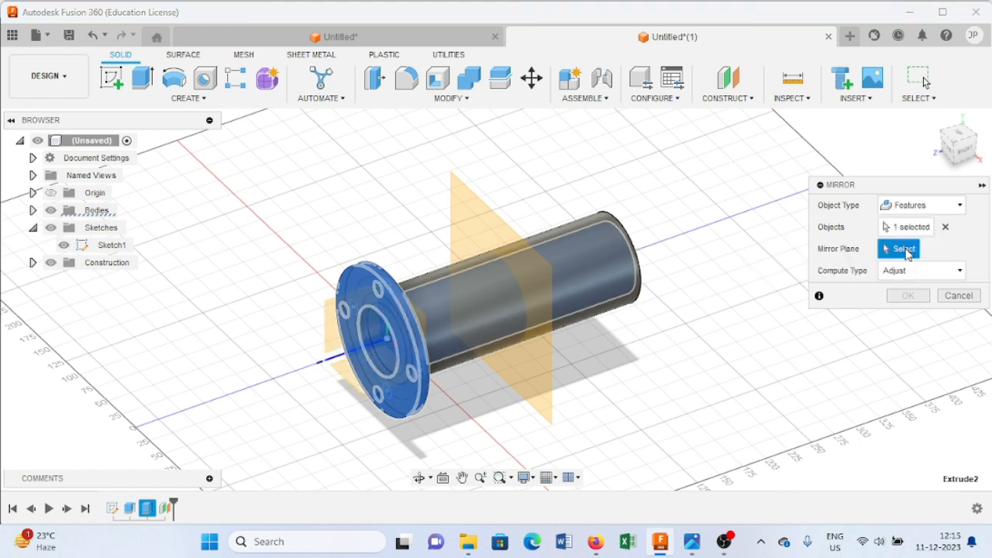
pyautogui.click(542, 386)
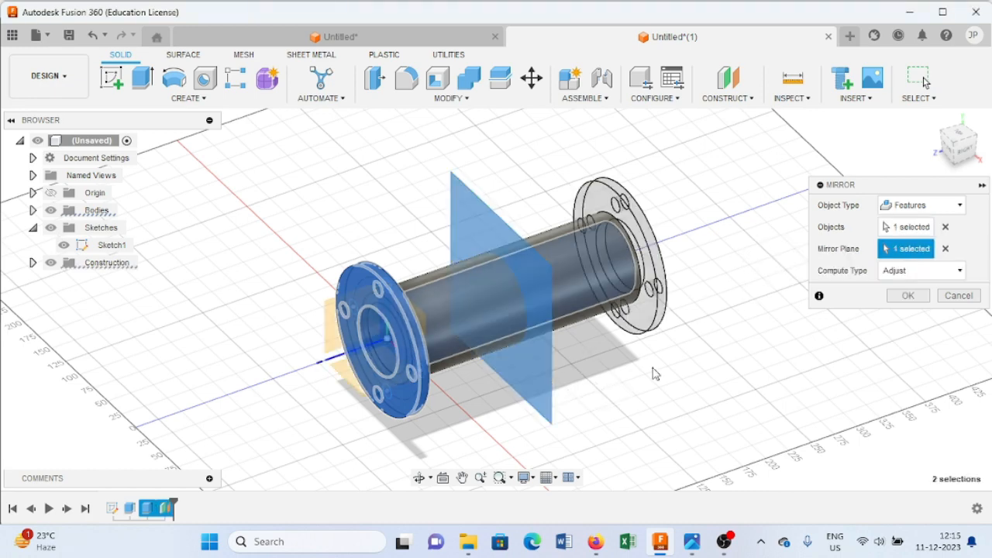
pyautogui.click(907, 295)
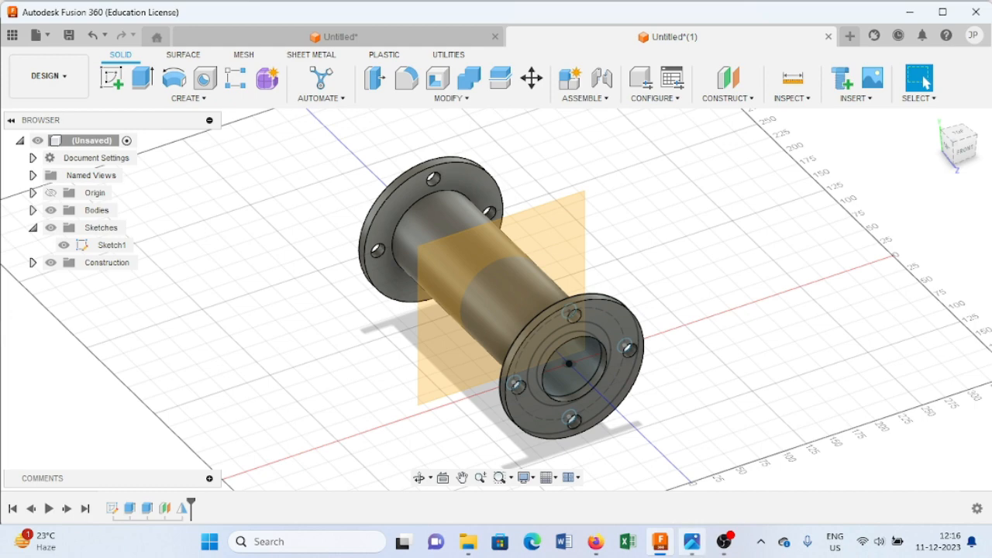
# - Check the branch length in the reference drawing and create a construction plane offset 160 mm from the YZ plane
pyautogui.click(691, 542)
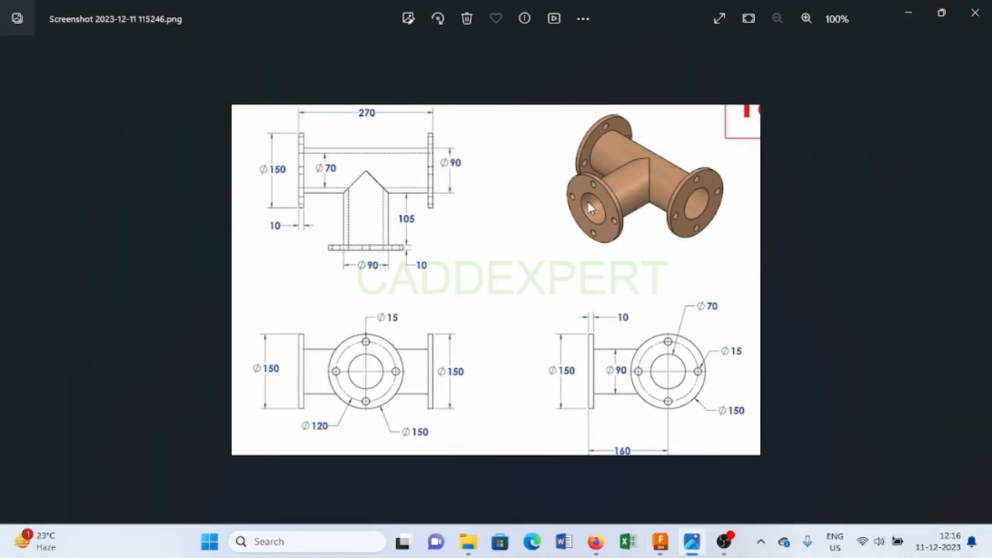
pyautogui.click(908, 18)
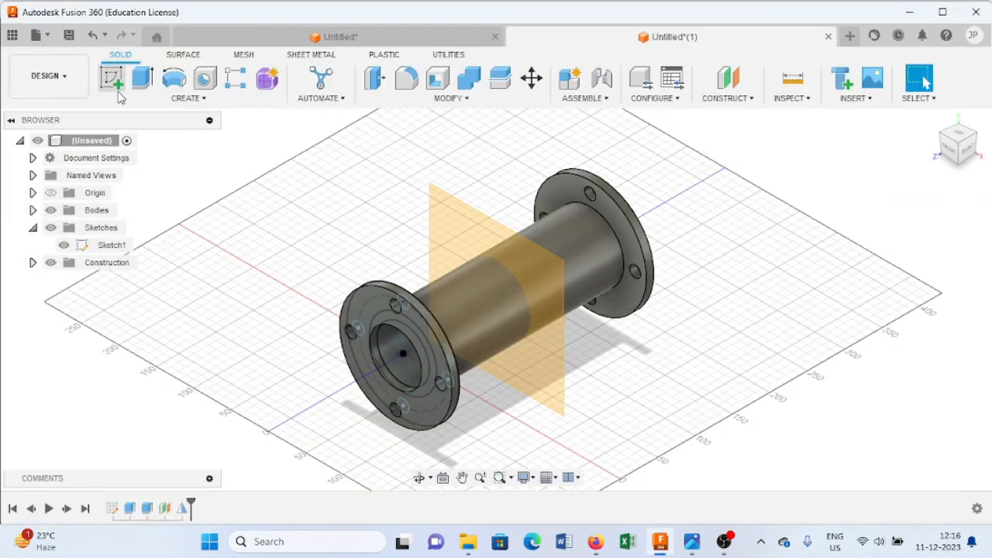
pyautogui.click(752, 100)
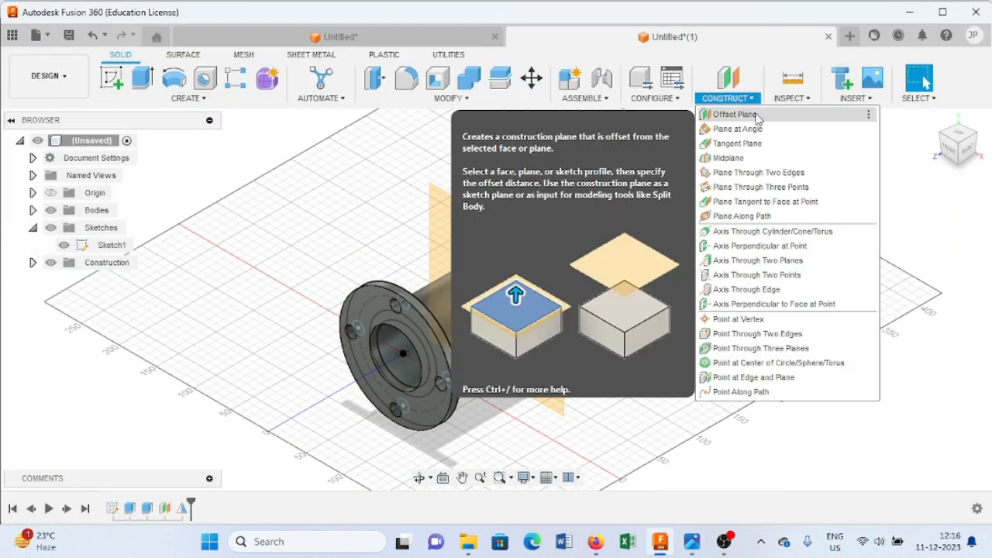
pyautogui.click(734, 113)
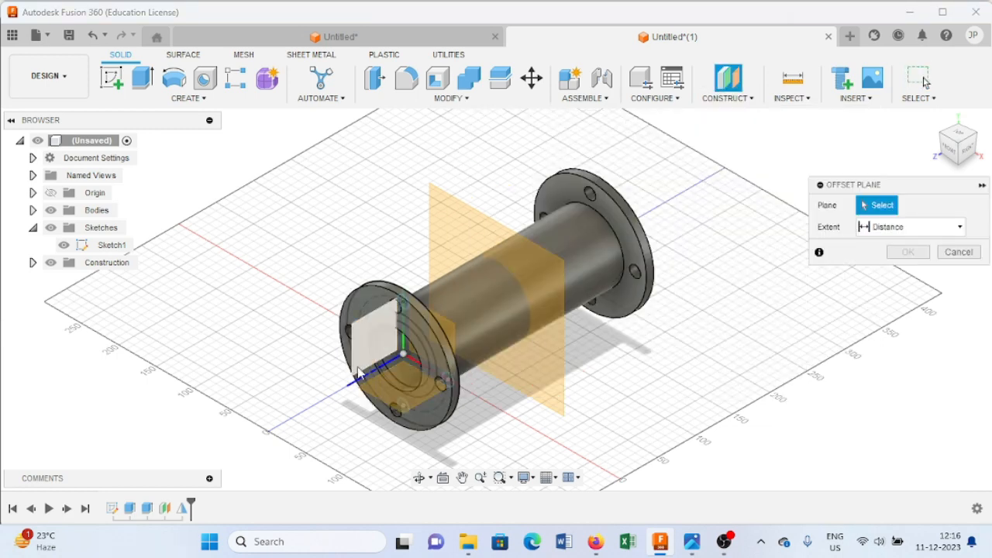
pyautogui.click(360, 370)
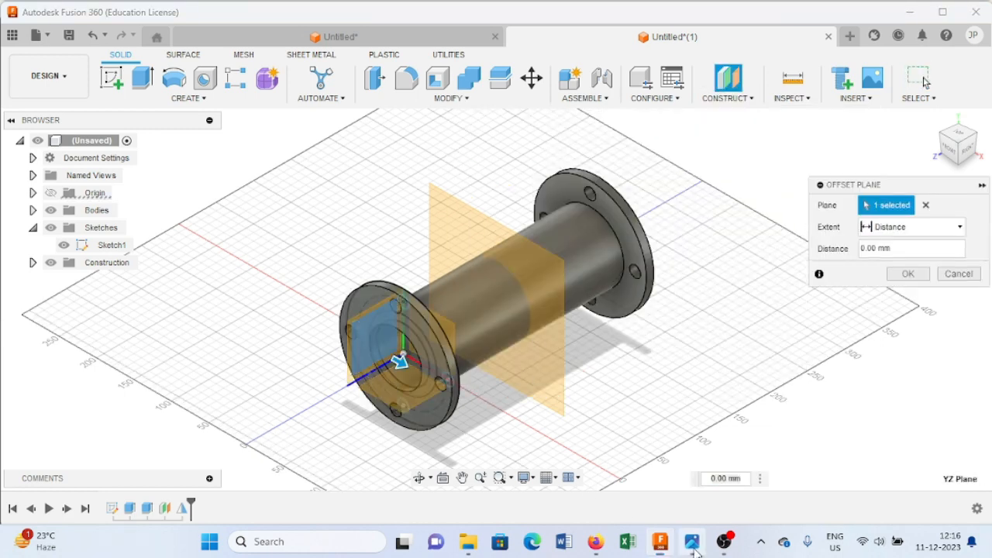
pyautogui.click(692, 544)
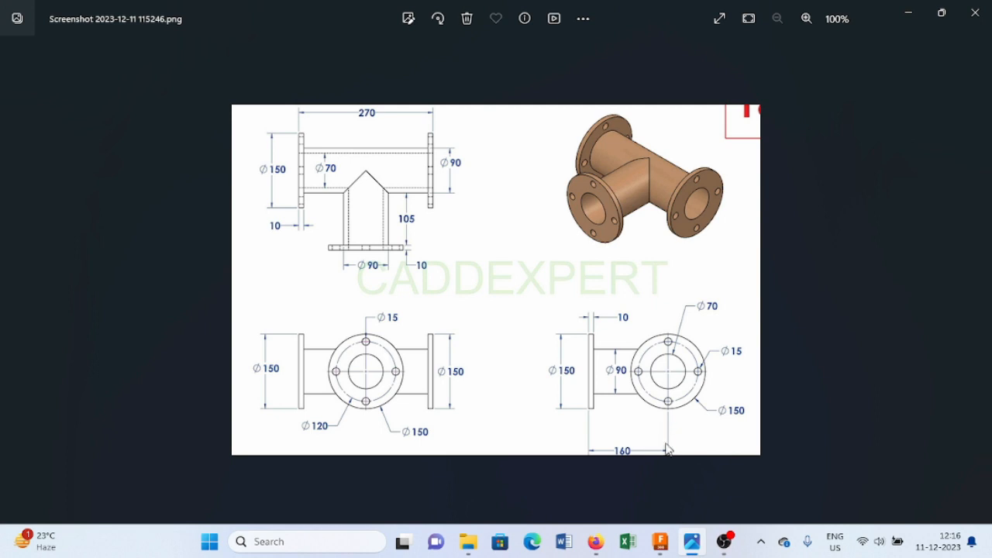
pyautogui.click(660, 543)
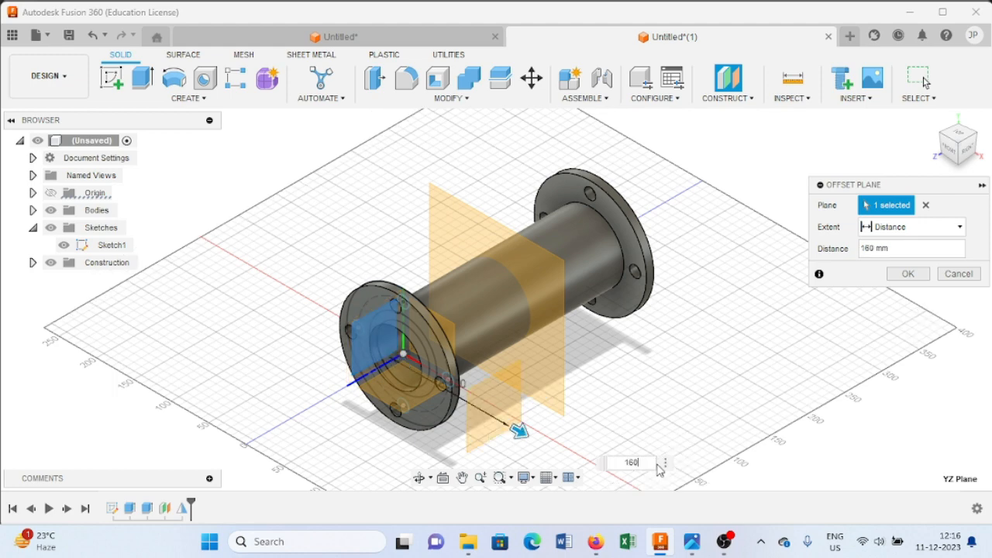
pyautogui.press('Return')
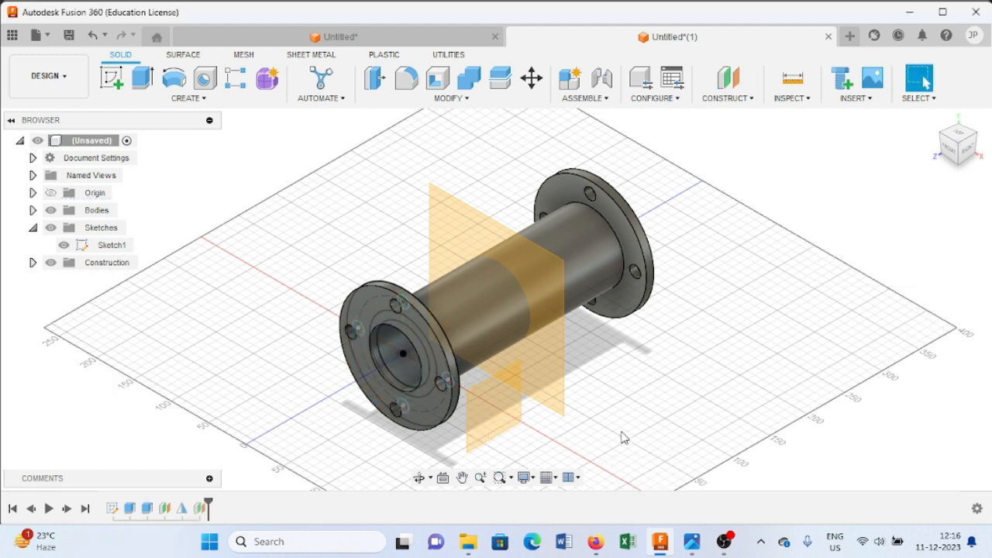
# - Start a sketch on the 160 mm offset plane and draw a 70 mm diameter circle centred on the pipe axis at mid-length
pyautogui.click(110, 78)
pyautogui.click(488, 355)
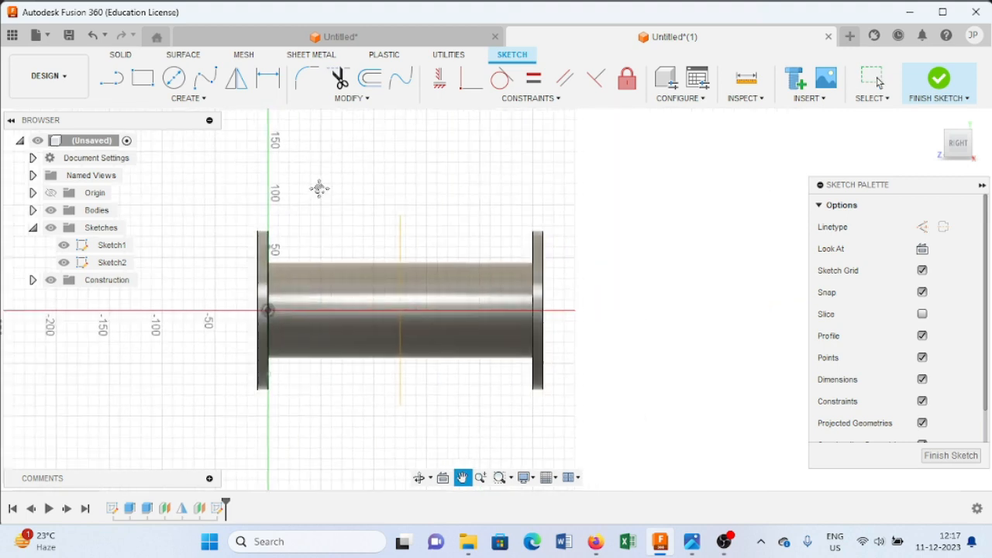
pyautogui.click(172, 81)
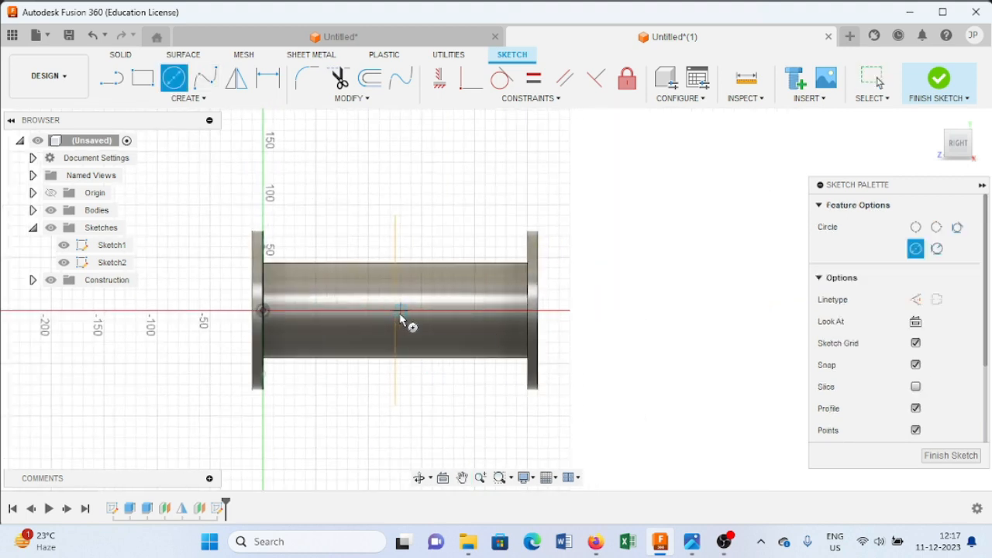
pyautogui.scroll(4, 395, 316)
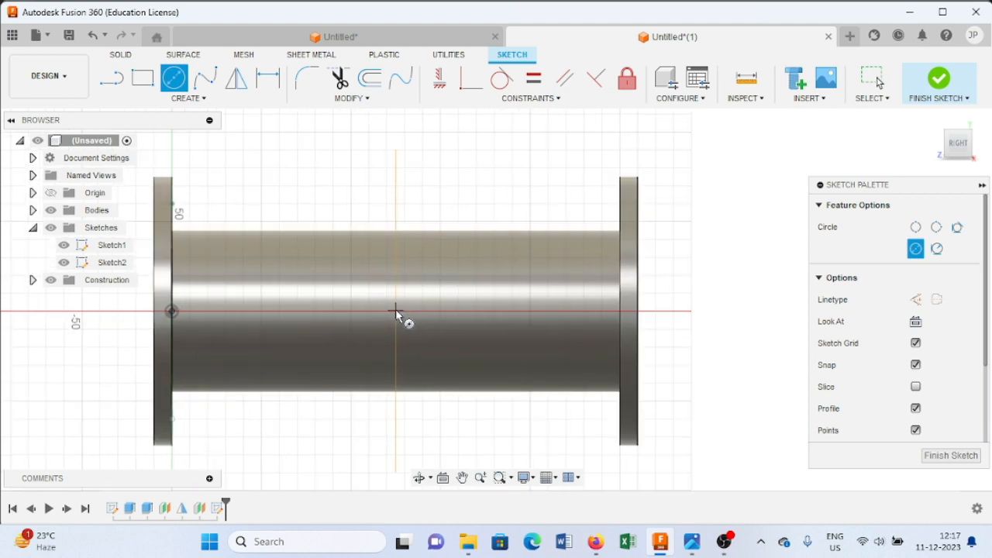
pyautogui.scroll(2, 395, 313)
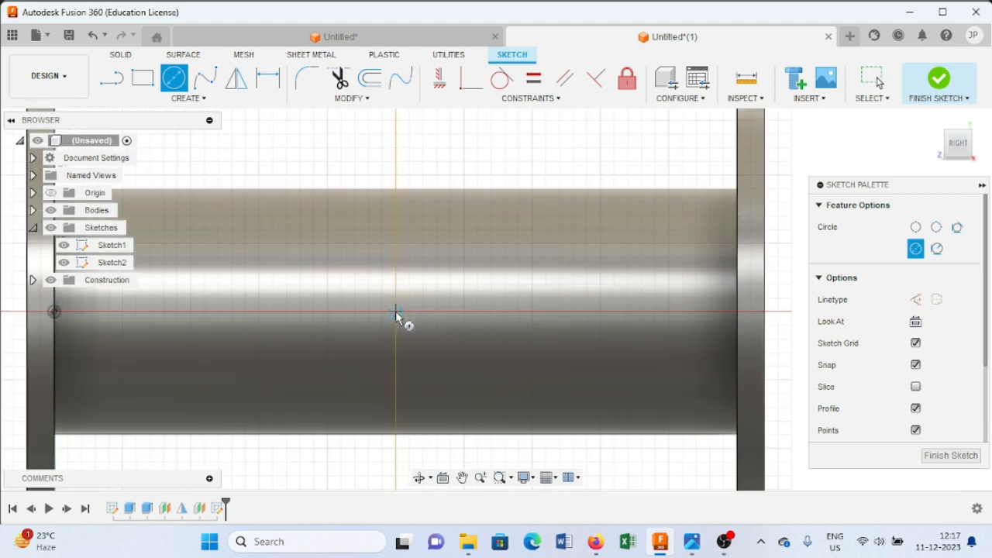
pyautogui.click(395, 313)
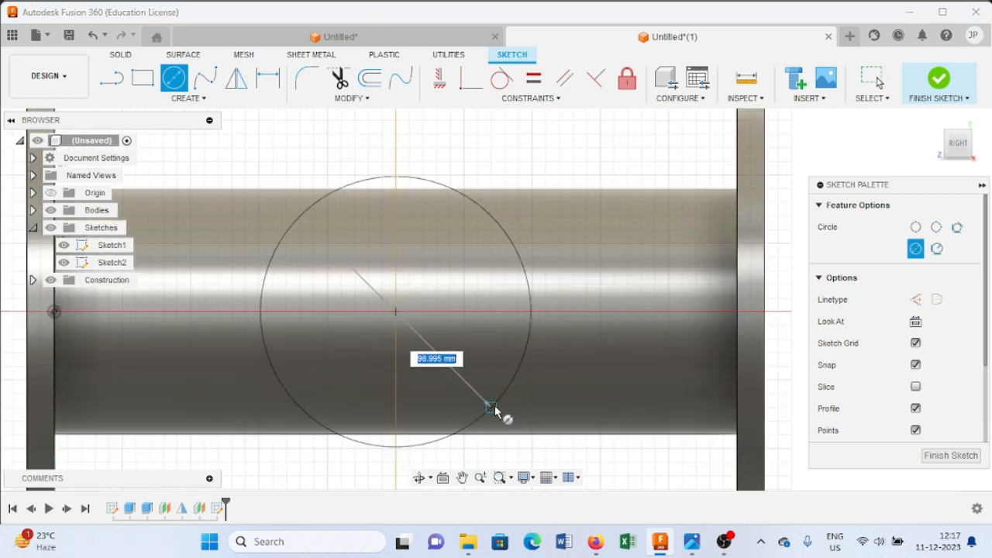
pyautogui.write('78')
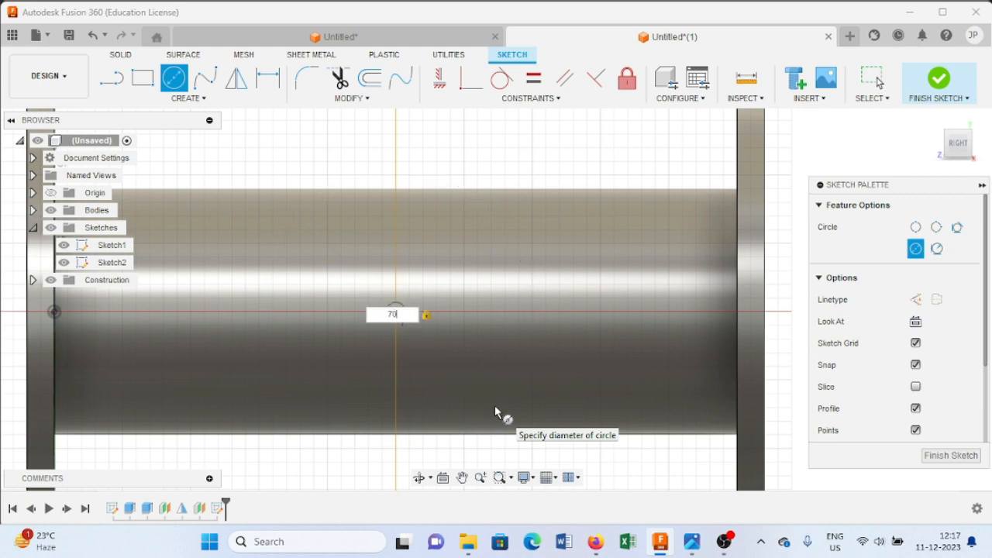
pyautogui.press('Return')
pyautogui.press('Escape')
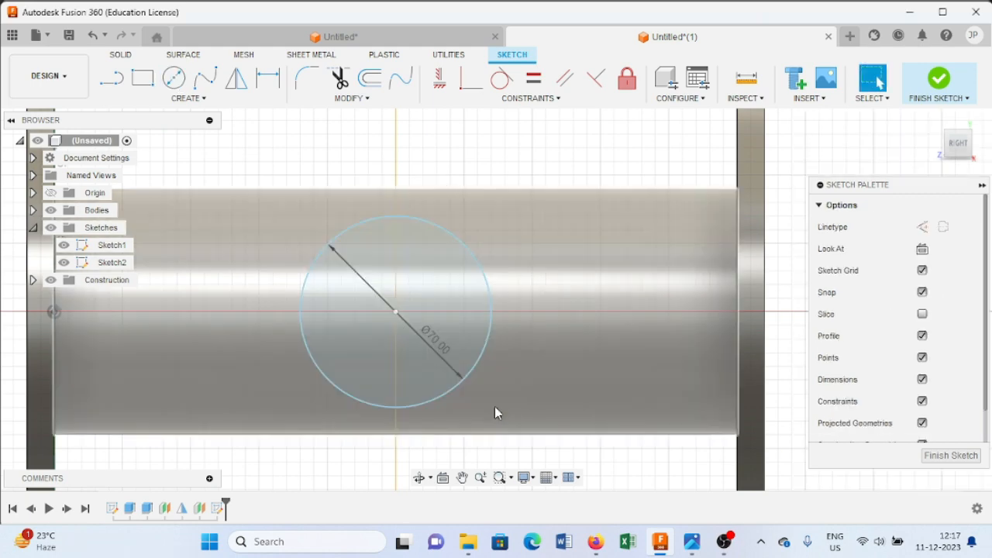
# - Draw a 90 mm diameter circle concentric with the 70 mm circle
pyautogui.click(165, 79)
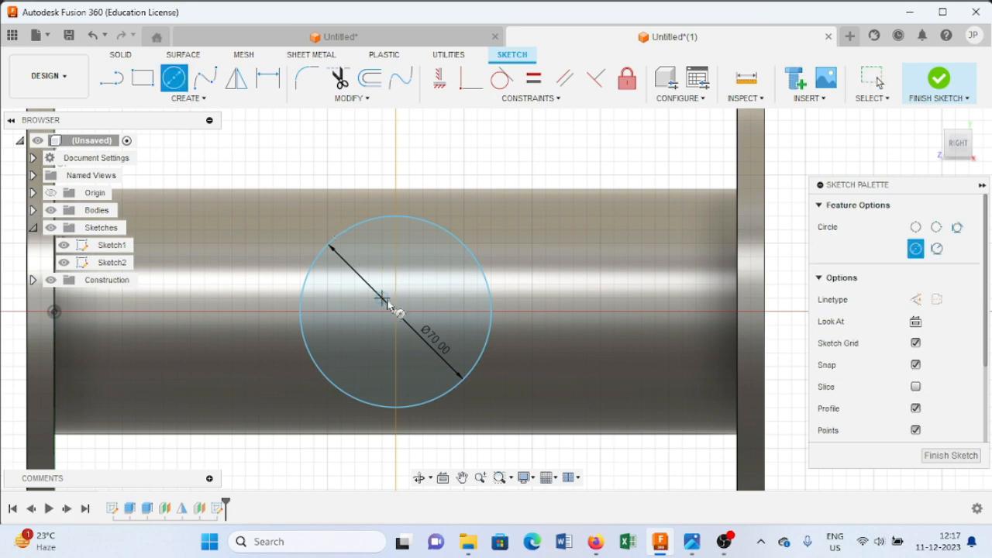
pyautogui.click(394, 312)
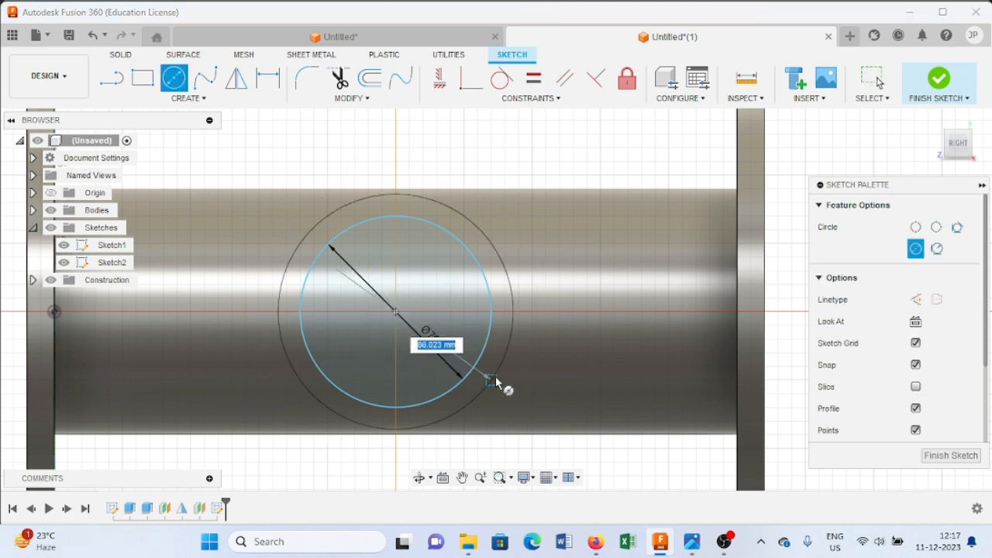
pyautogui.write('90')
pyautogui.press('Return')
pyautogui.press('Escape')
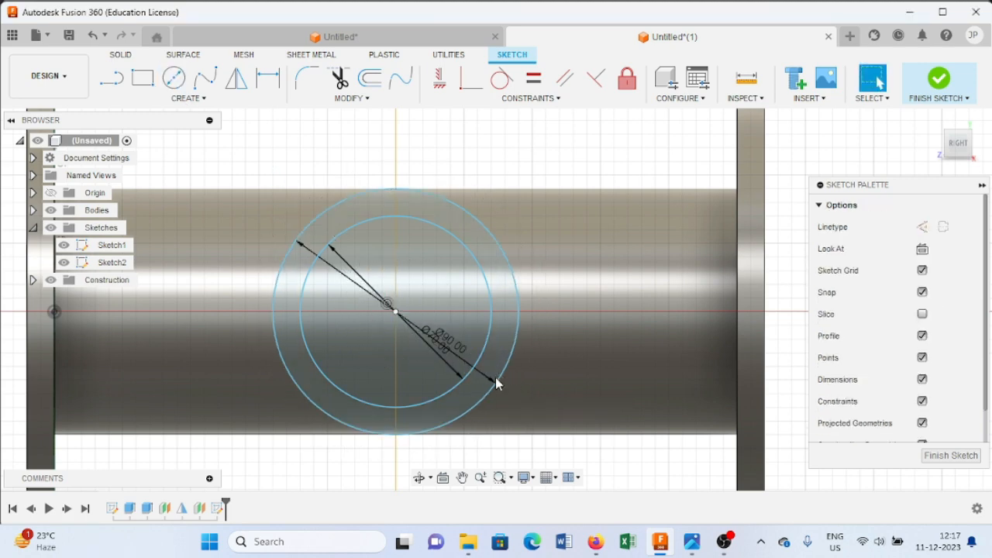
# - Draw a 150 mm diameter flange outline circle from the same centre point
pyautogui.click(175, 82)
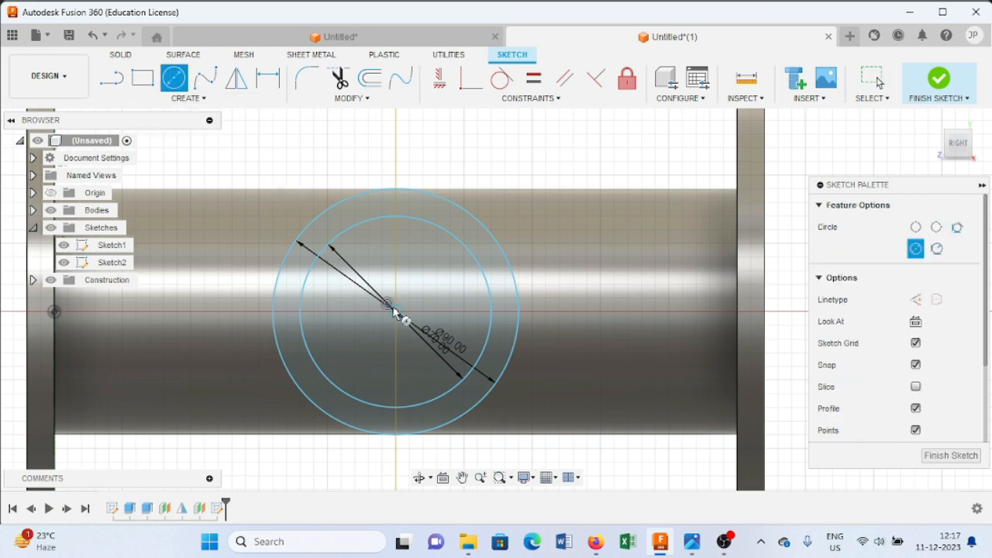
pyautogui.click(395, 312)
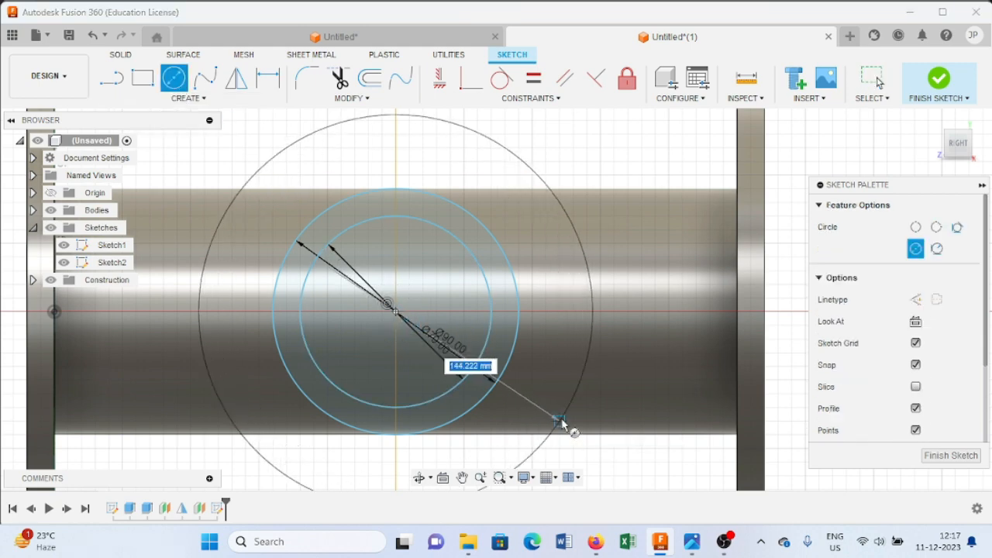
pyautogui.write('150')
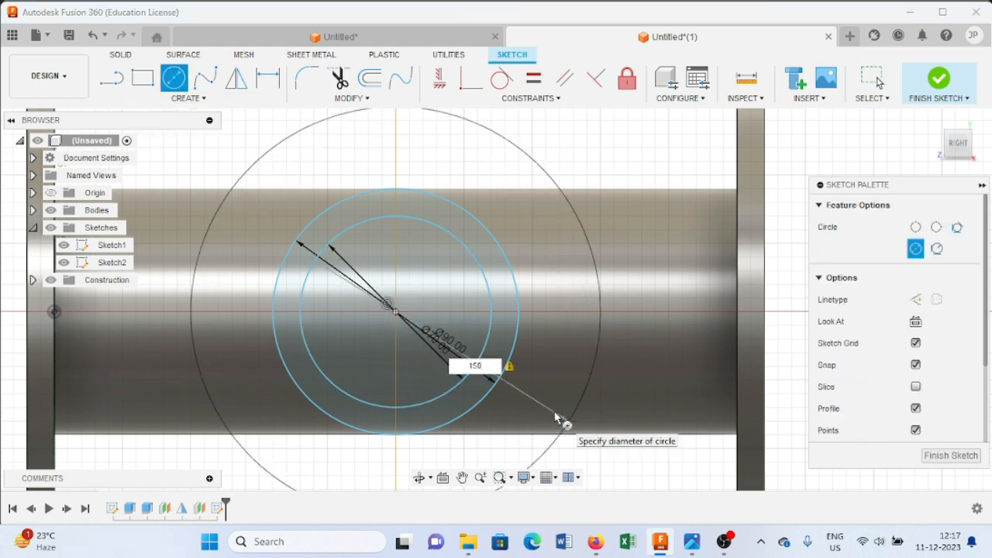
pyautogui.press('Return')
pyautogui.press('Escape')
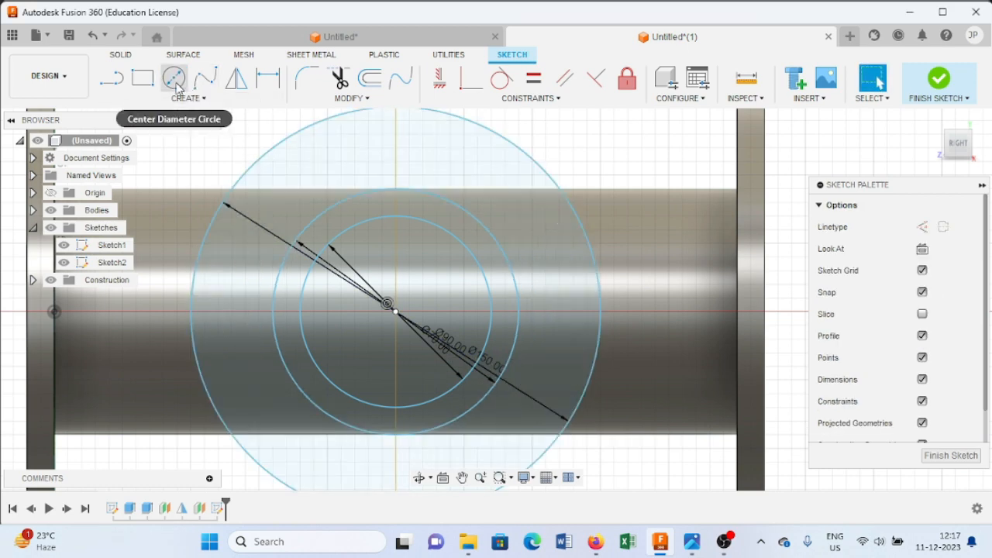
# - Add a concentric 120 mm diameter bolt circle as construction geometry
pyautogui.click(174, 78)
pyautogui.click(395, 312)
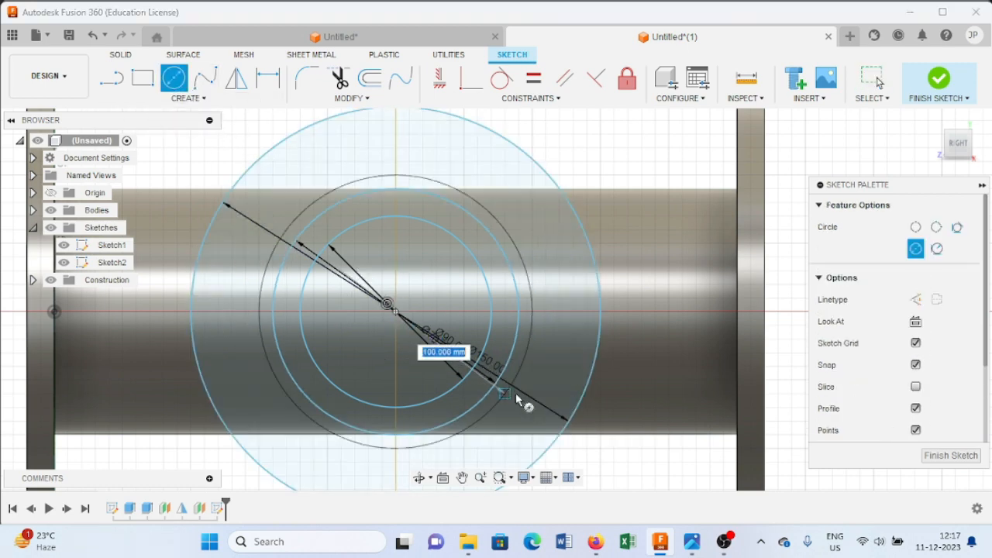
pyautogui.click(918, 299)
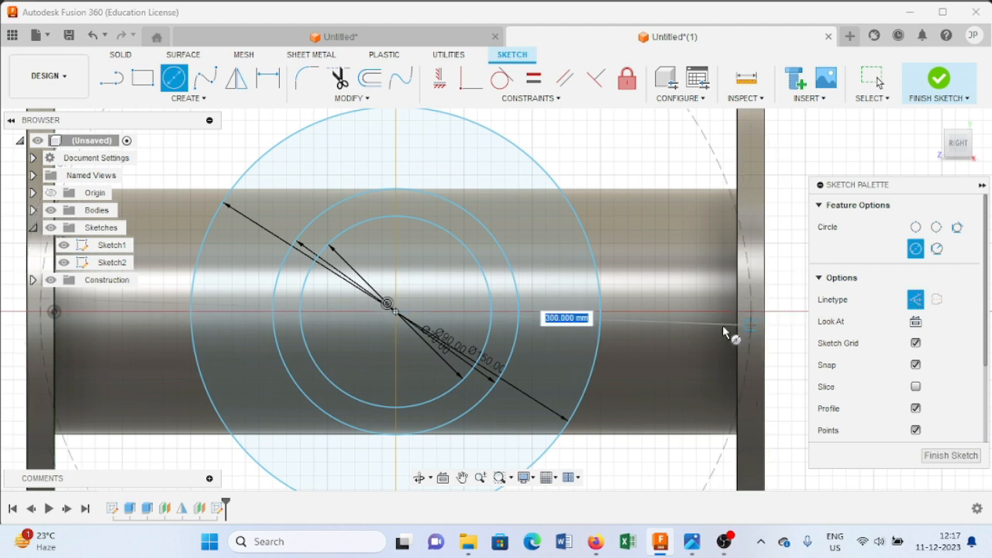
pyautogui.write('120')
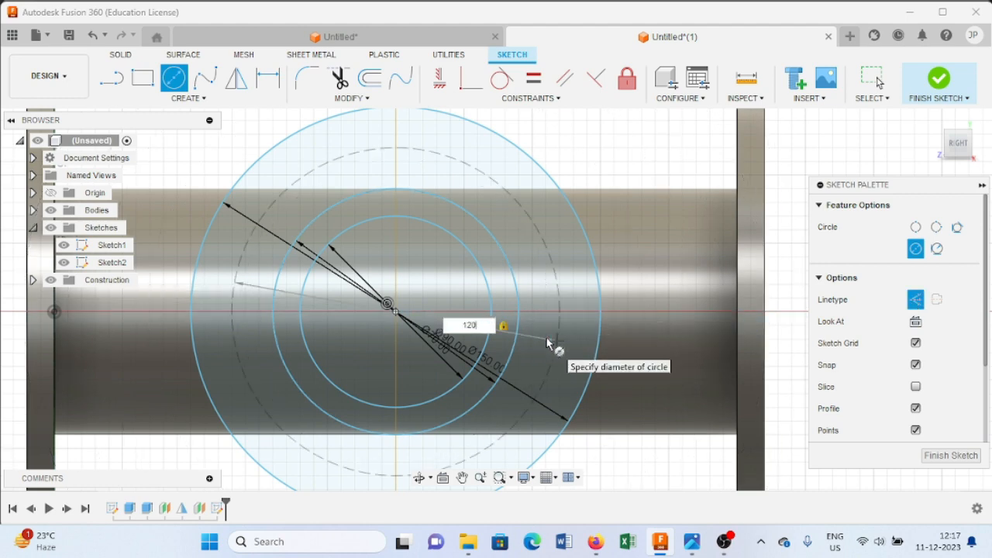
pyautogui.press('Return')
pyautogui.press('Escape')
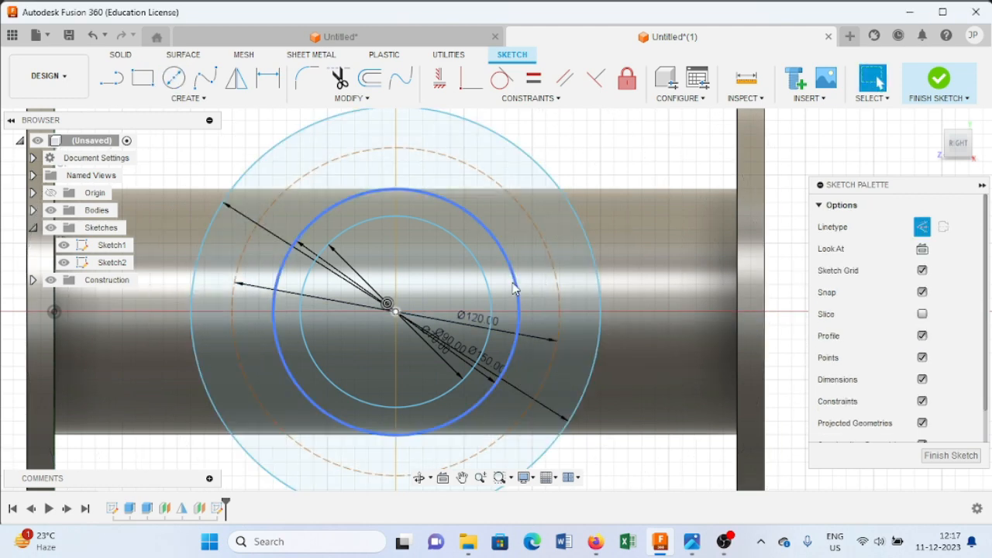
# - Draw a 15 mm diameter bolt hole circle with normal linetype, centred where the bolt circle crosses the vertical axis above the centre
pyautogui.scroll(-3, 509, 275)
pyautogui.click(174, 78)
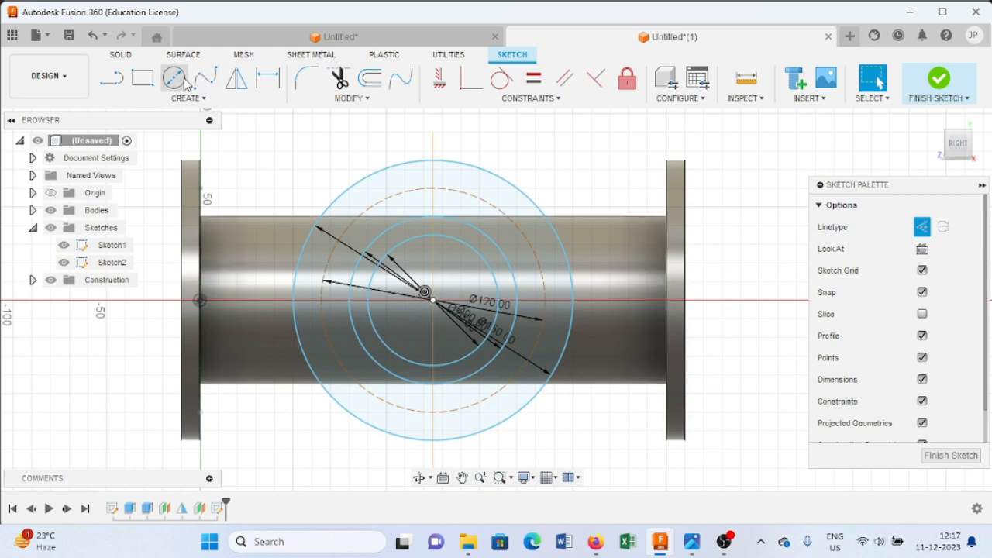
pyautogui.scroll(2, 436, 192)
pyautogui.click(430, 189)
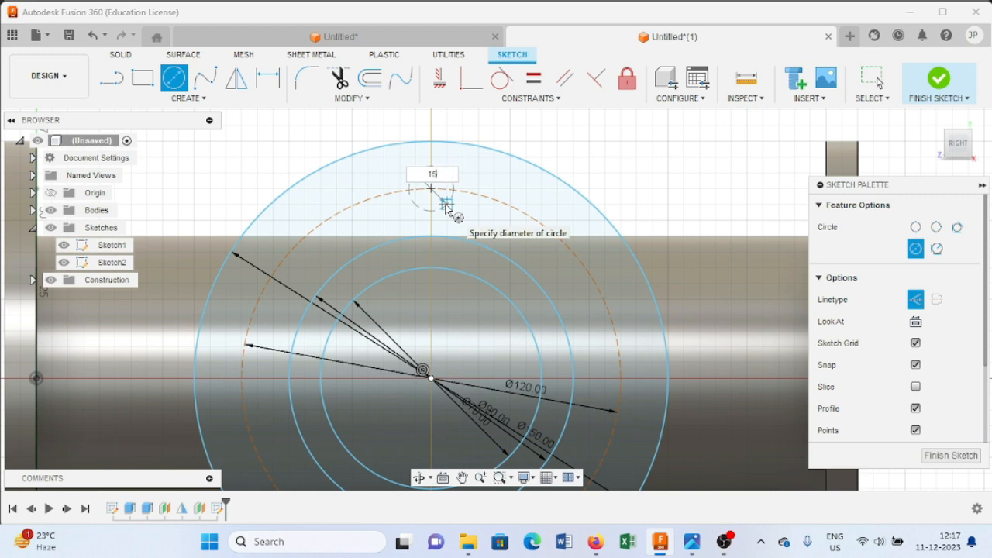
pyautogui.press('Tab')
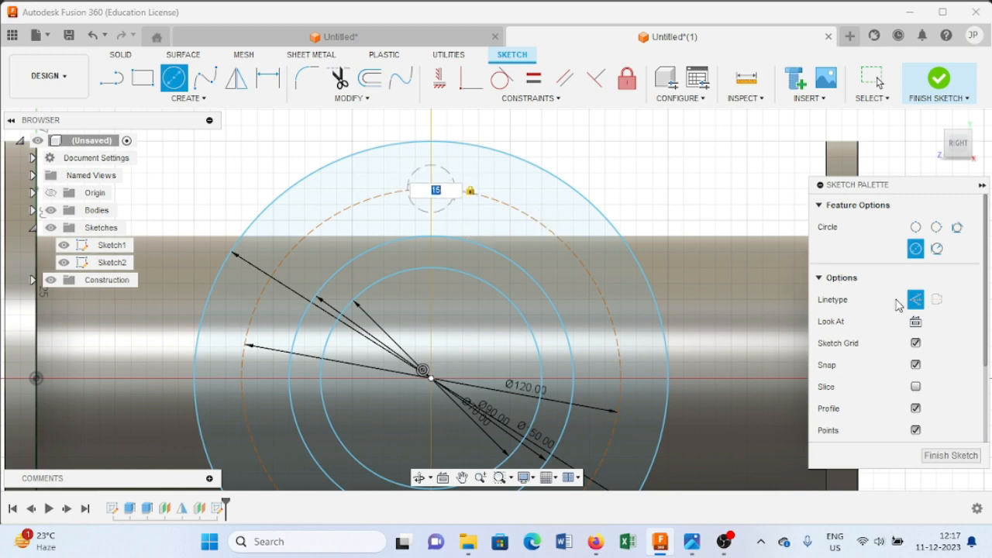
pyautogui.click(915, 299)
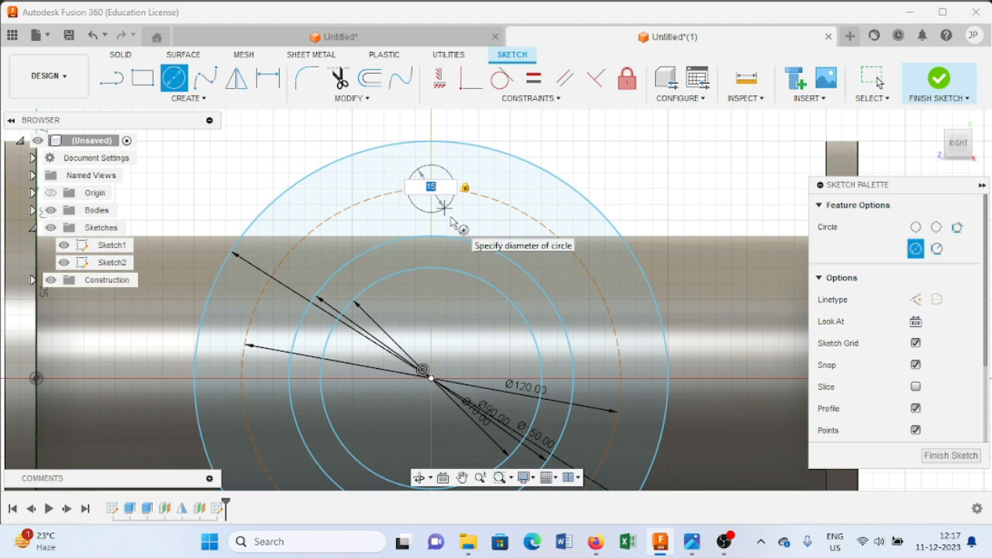
pyautogui.press('Return')
pyautogui.press('Escape')
# - Circular-pattern the 15 mm hole circle around the flange centre with full distribution and a quantity of 4
pyautogui.scroll(-3, 450, 217)
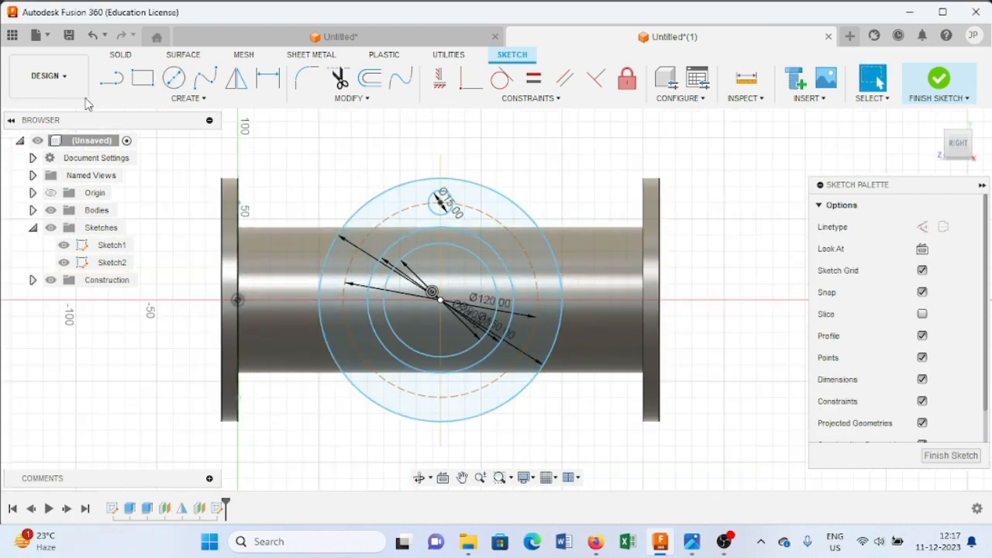
pyautogui.click(116, 98)
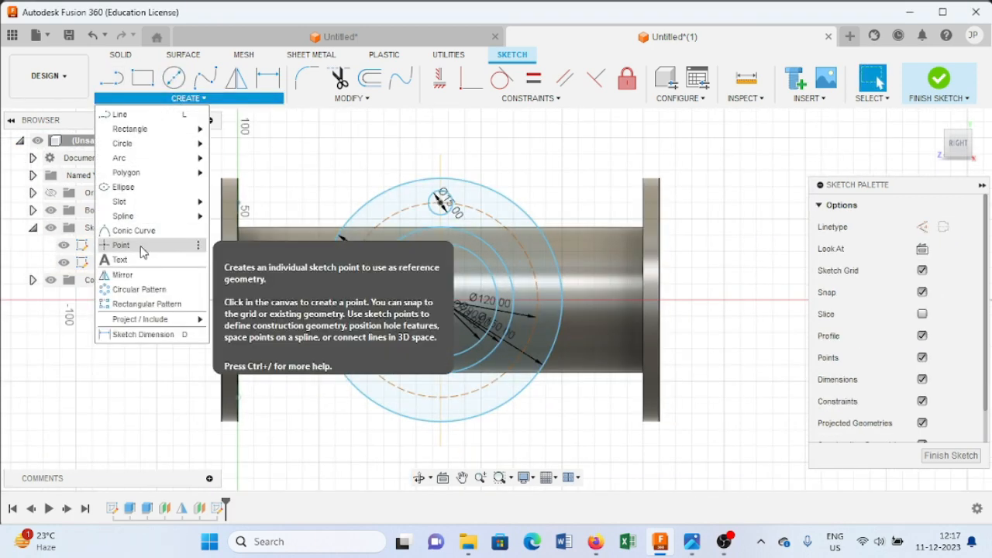
pyautogui.click(132, 289)
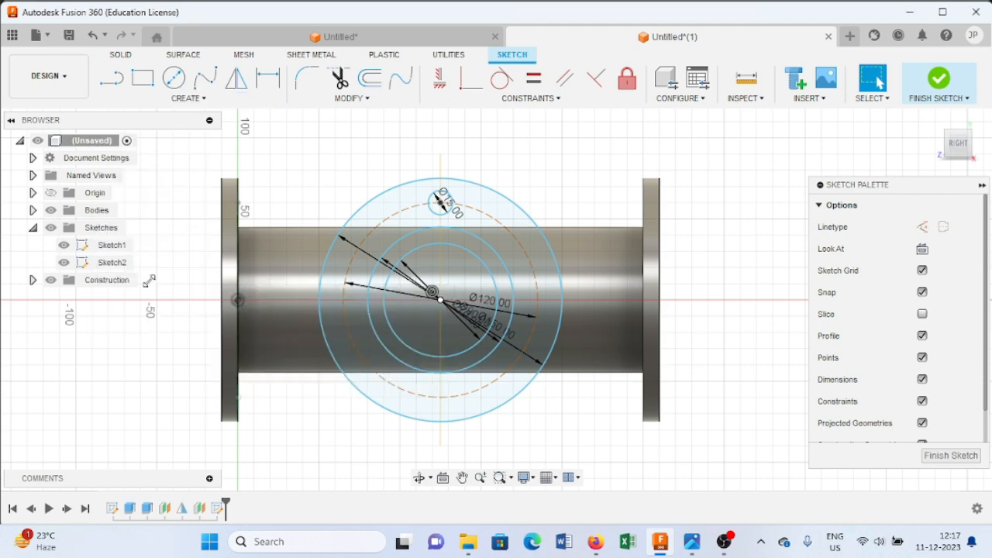
pyautogui.click(442, 215)
pyautogui.click(711, 227)
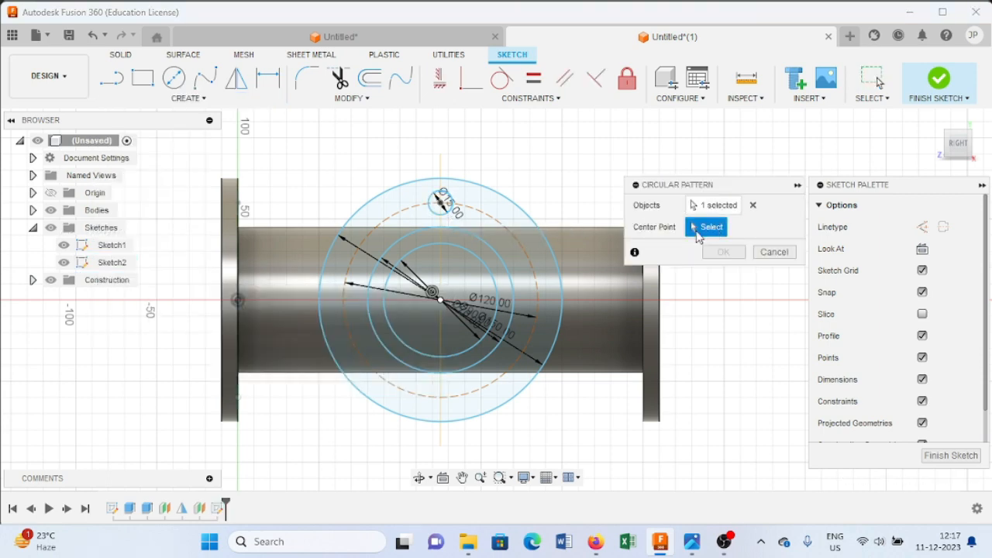
pyautogui.click(440, 300)
pyautogui.click(710, 292)
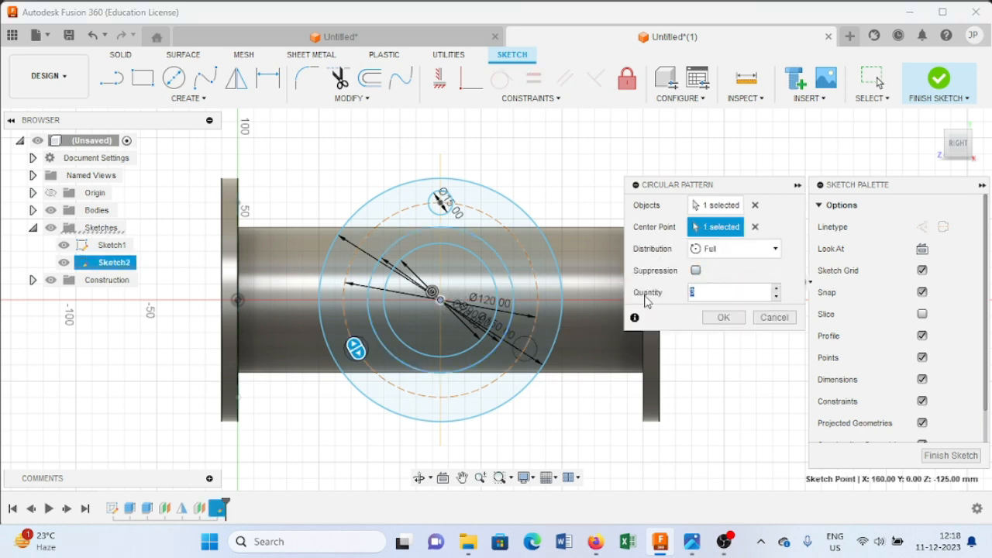
pyautogui.write('4')
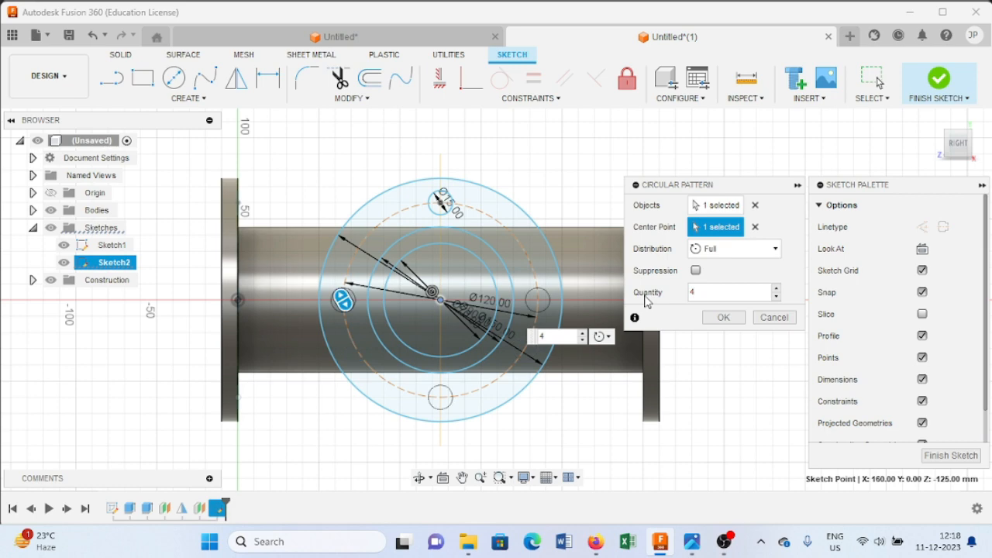
pyautogui.click(722, 318)
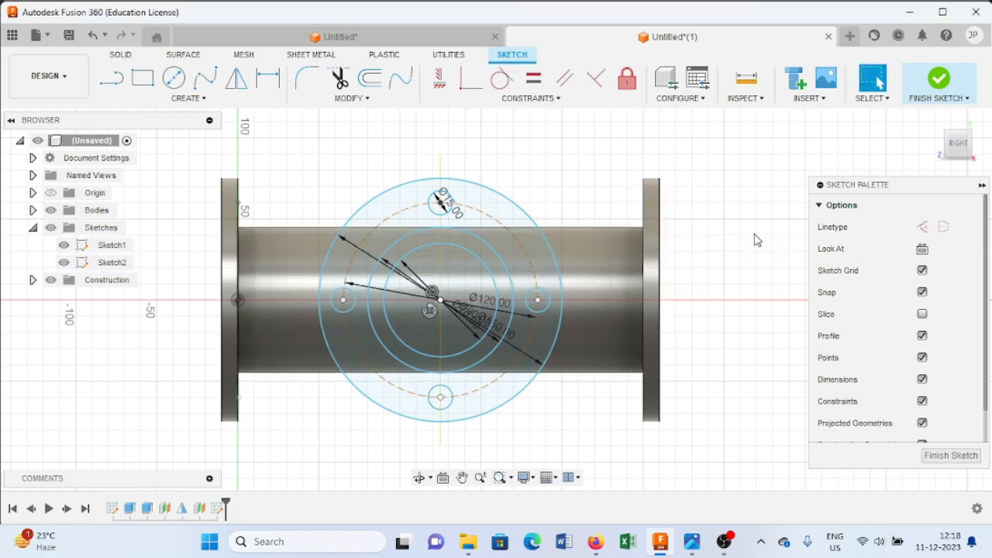
# - Finish the sketch and extrude the ring between the 70 and 90 mm circles up to the main pipe's outer face, using the To Object extent
pyautogui.keyDown('shift'); pyautogui.moveTo(754, 234); pyautogui.dragTo(711, 263, button='middle'); pyautogui.keyUp('shift')
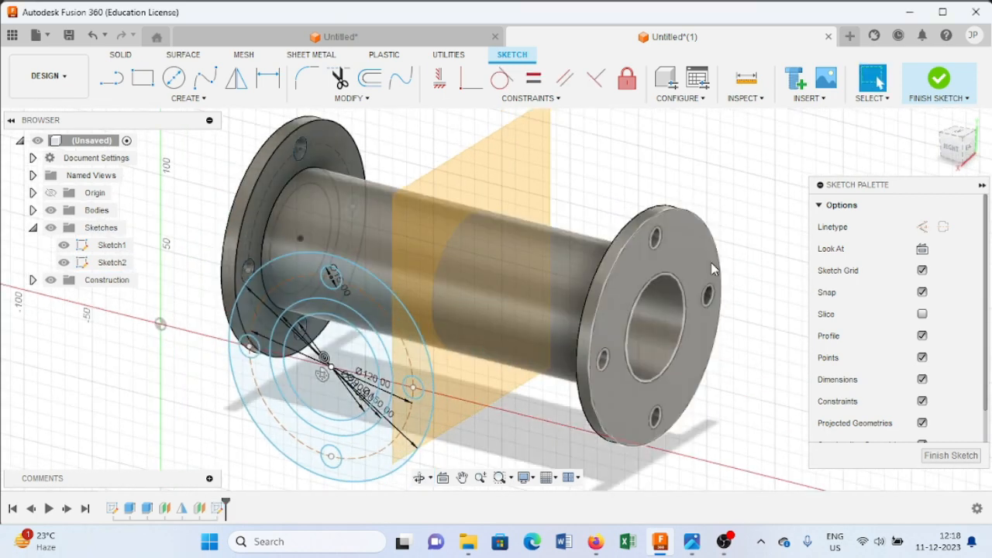
pyautogui.click(932, 86)
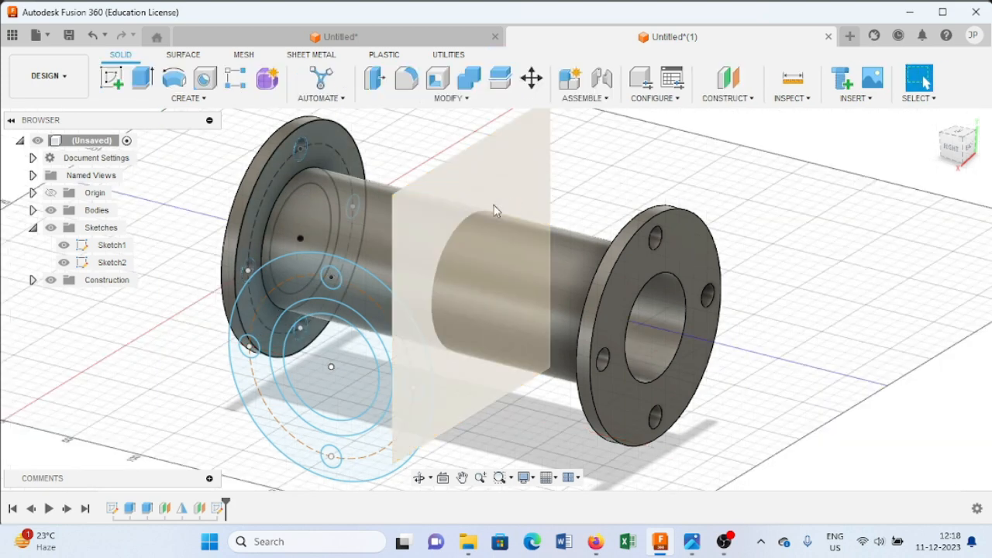
pyautogui.click(184, 99)
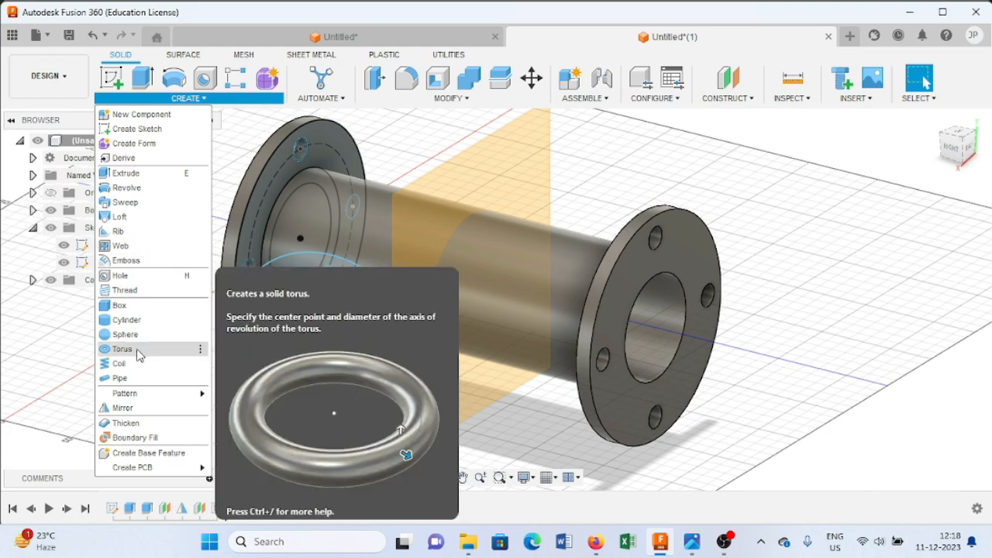
pyautogui.click(142, 78)
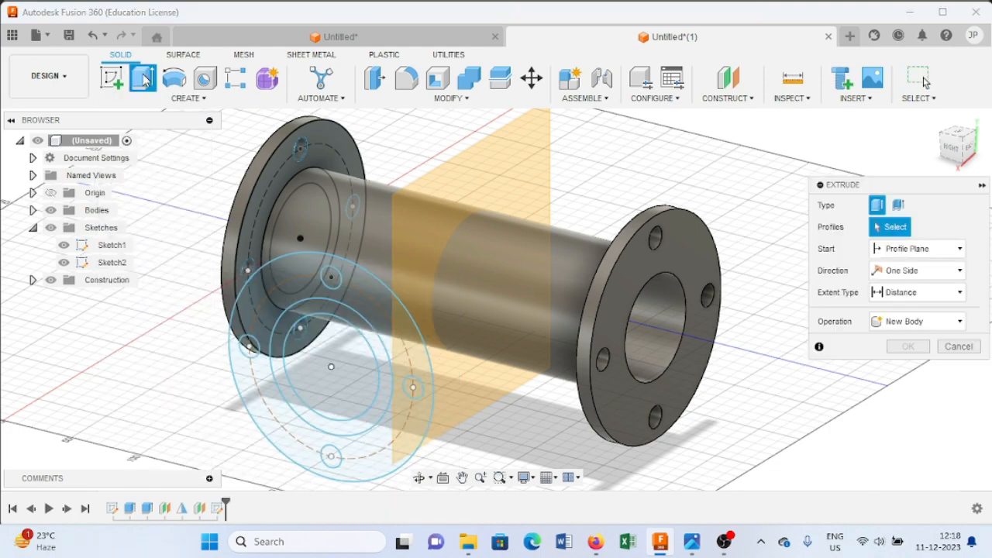
pyautogui.click(327, 312)
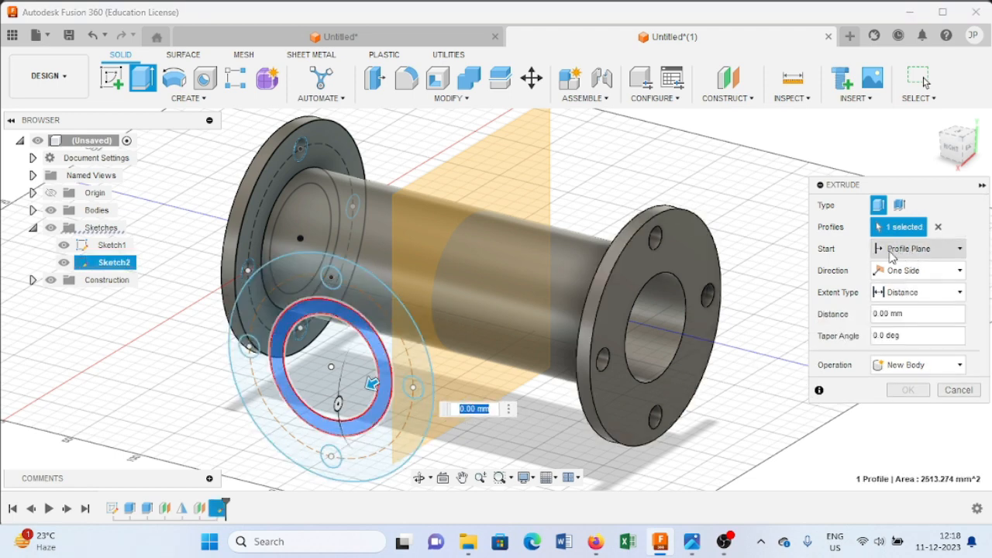
pyautogui.click(916, 298)
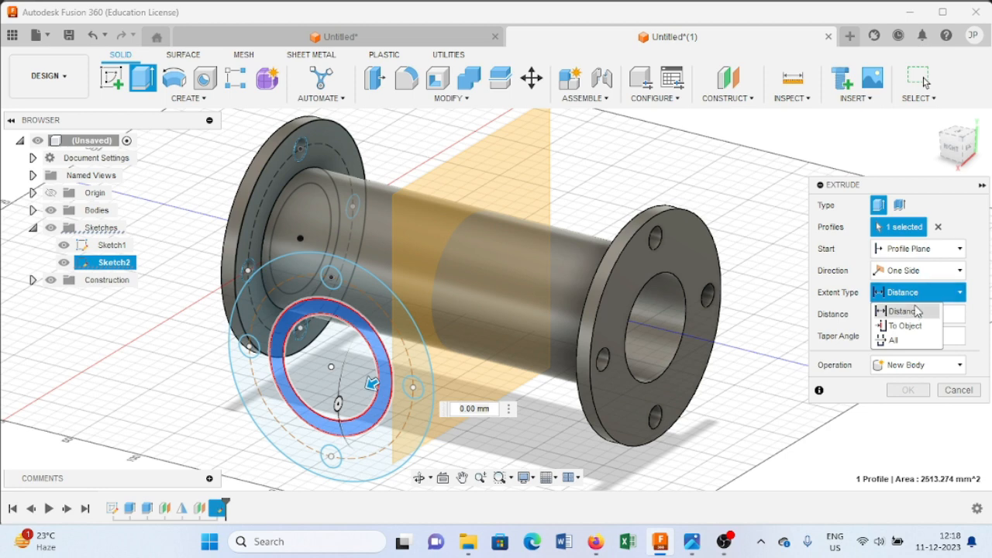
pyautogui.click(914, 330)
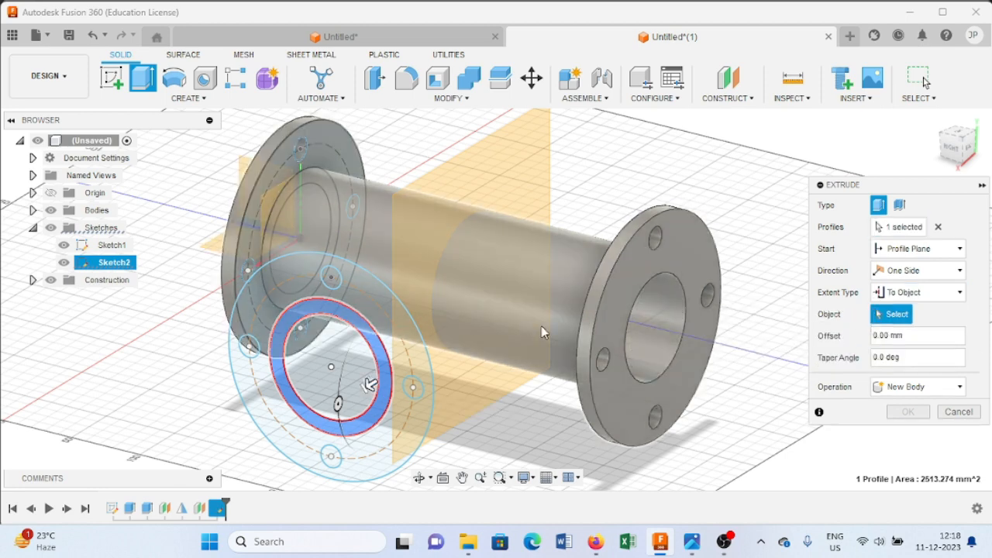
pyautogui.click(556, 287)
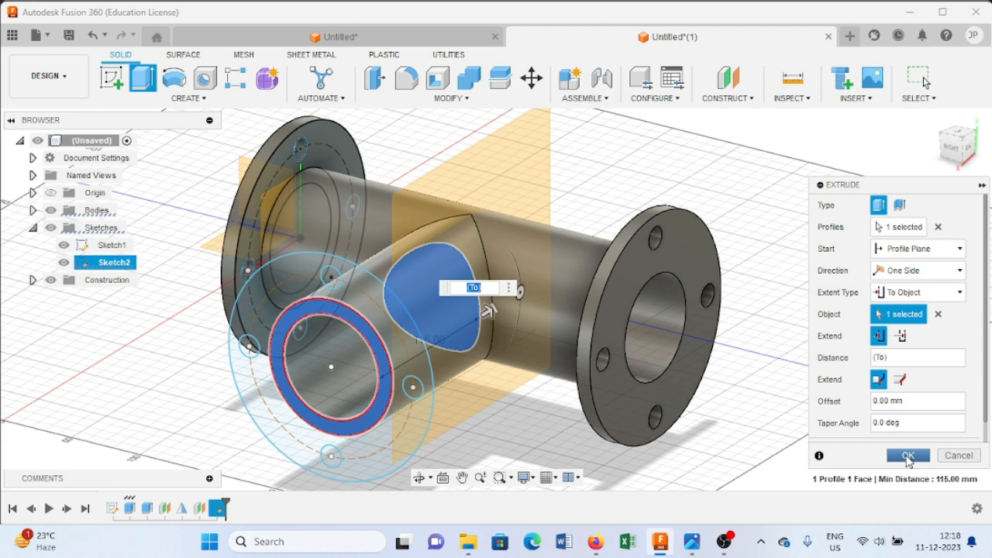
pyautogui.click(908, 456)
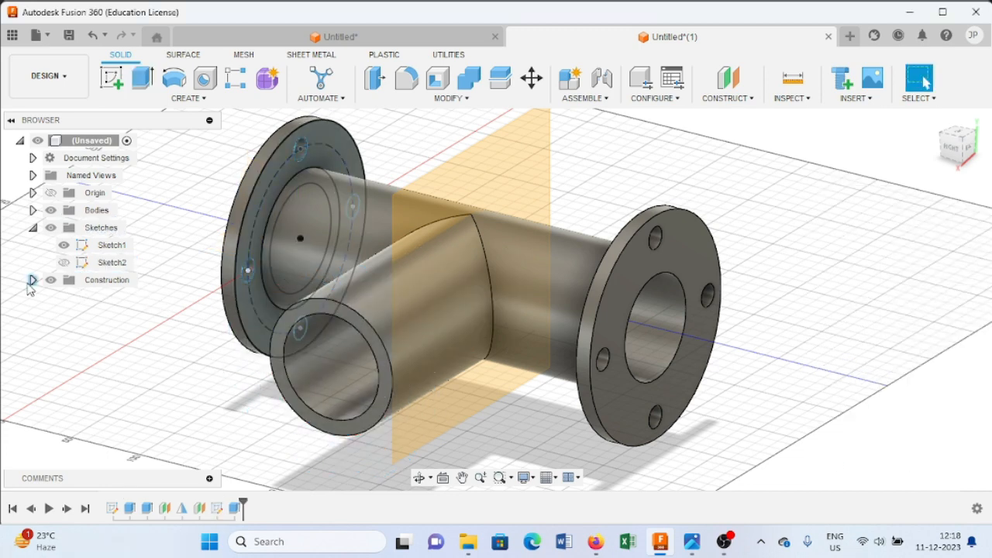
# - Show the branch flange sketch and extrude its outer ring profile, without the bolt holes, by -10 mm as a join
pyautogui.click(63, 263)
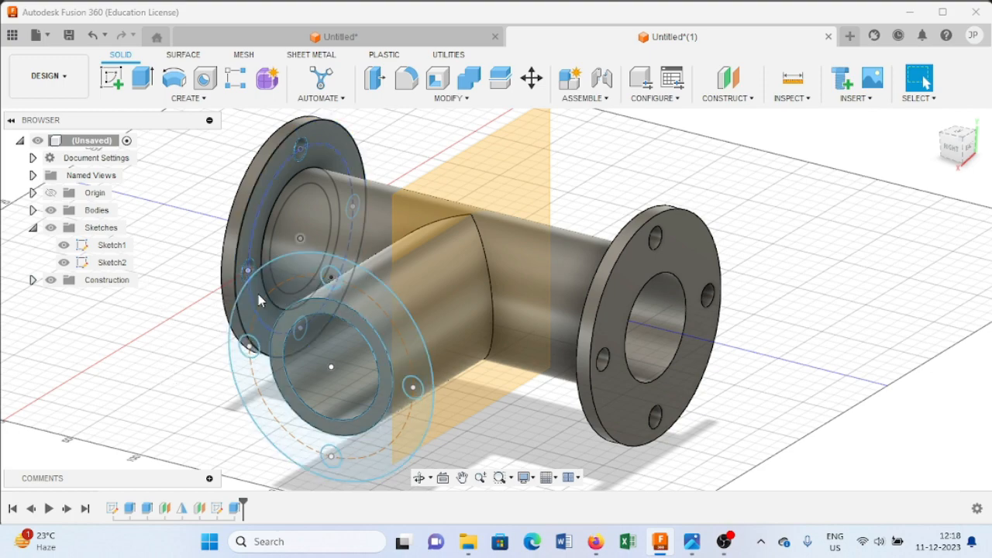
pyautogui.click(370, 290)
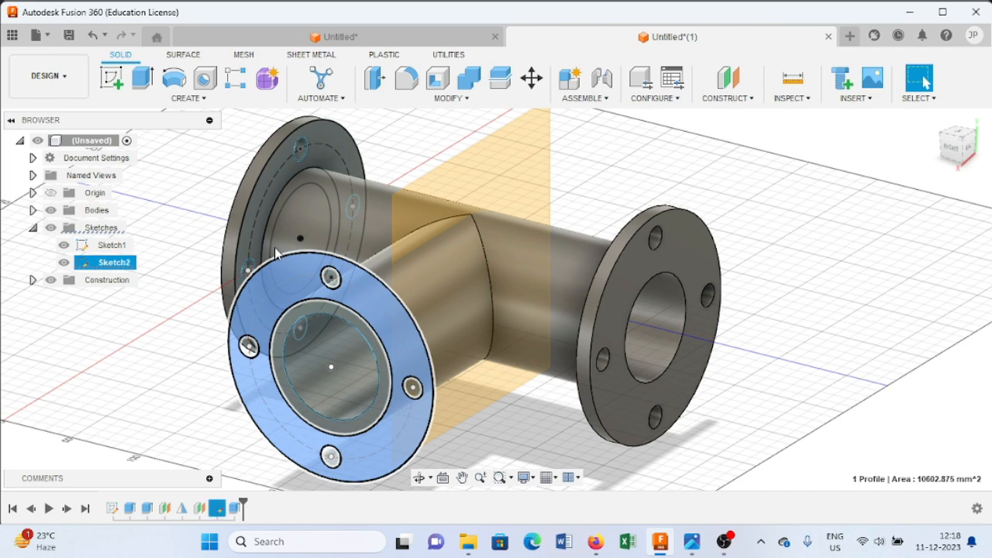
pyautogui.click(150, 87)
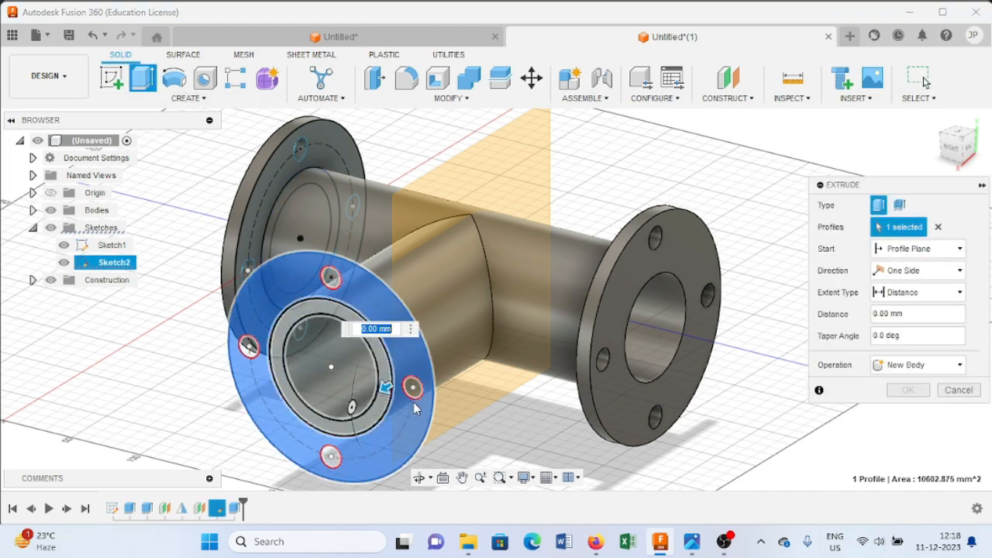
pyautogui.write('-10')
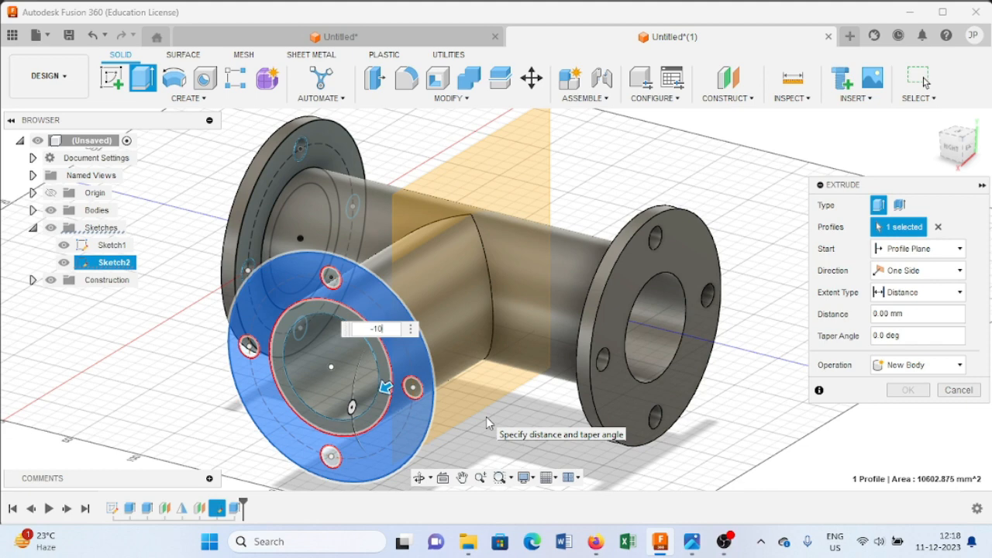
pyautogui.press('Return')
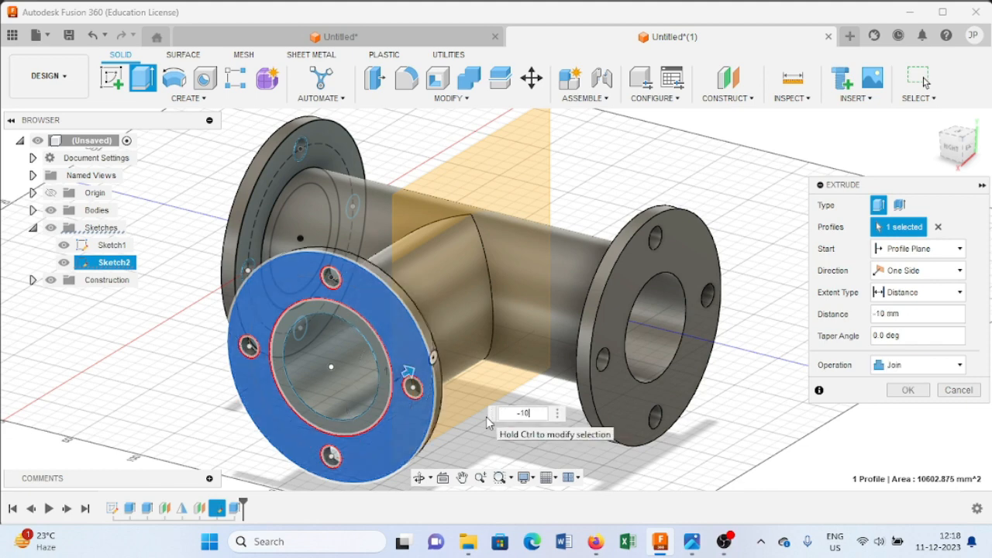
pyautogui.press('Return')
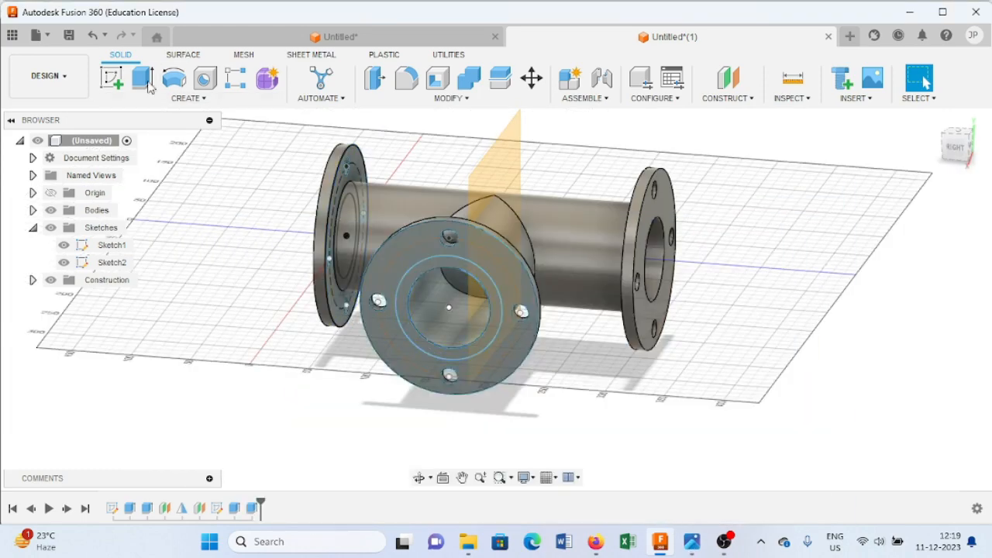
# - Cut the branch bore by extruding the 70 mm inner circle of the flange sketch by -170 mm into the main pipe
pyautogui.click(140, 80)
pyautogui.click(444, 284)
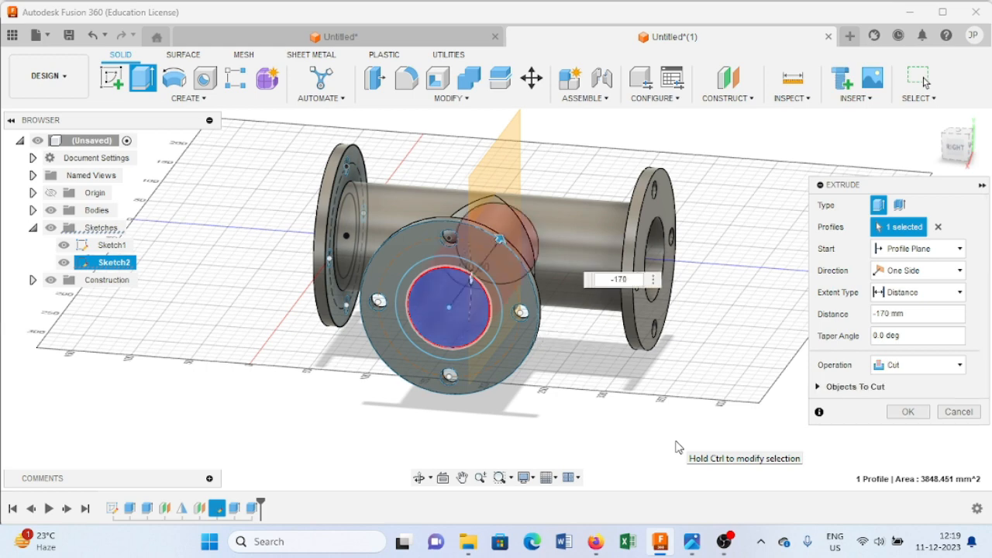
pyautogui.press('Return')
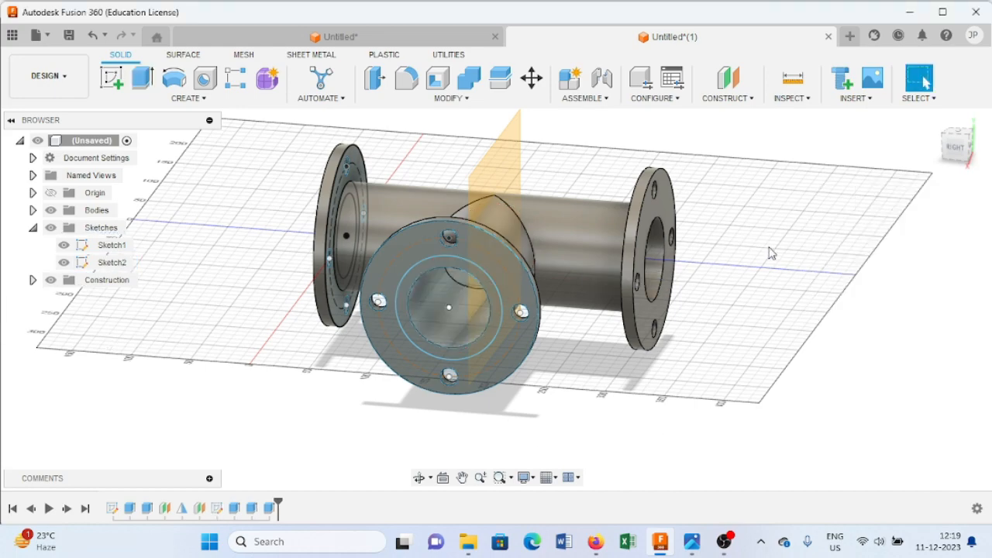
# - Inspect the tee from both sides and switch to the reference drawing in the image viewer to compare it
pyautogui.keyDown('shift'); pyautogui.moveTo(813, 262); pyautogui.dragTo(865, 271, button='middle'); pyautogui.keyUp('shift')
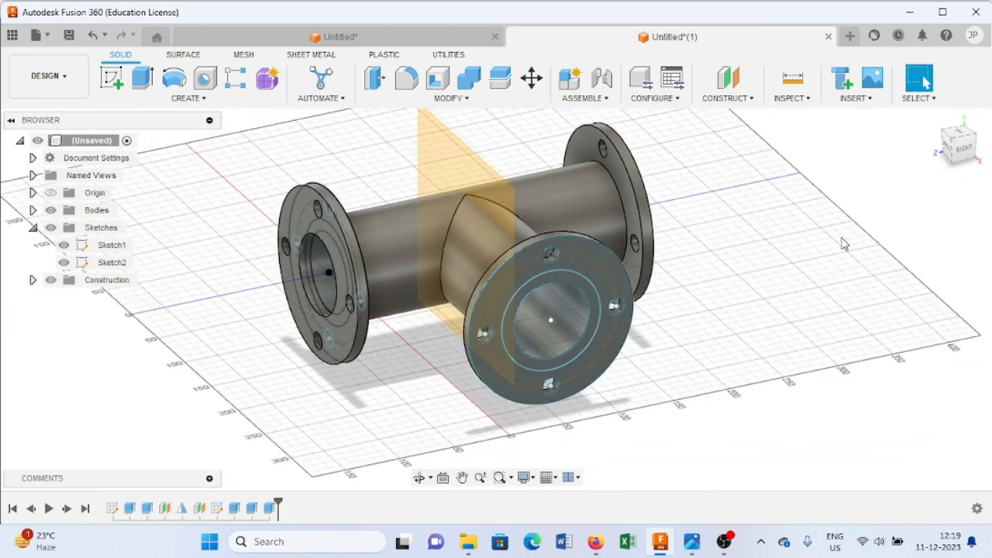
pyautogui.keyDown('shift'); pyautogui.moveTo(727, 296); pyautogui.dragTo(633, 297, button='middle'); pyautogui.keyUp('shift')
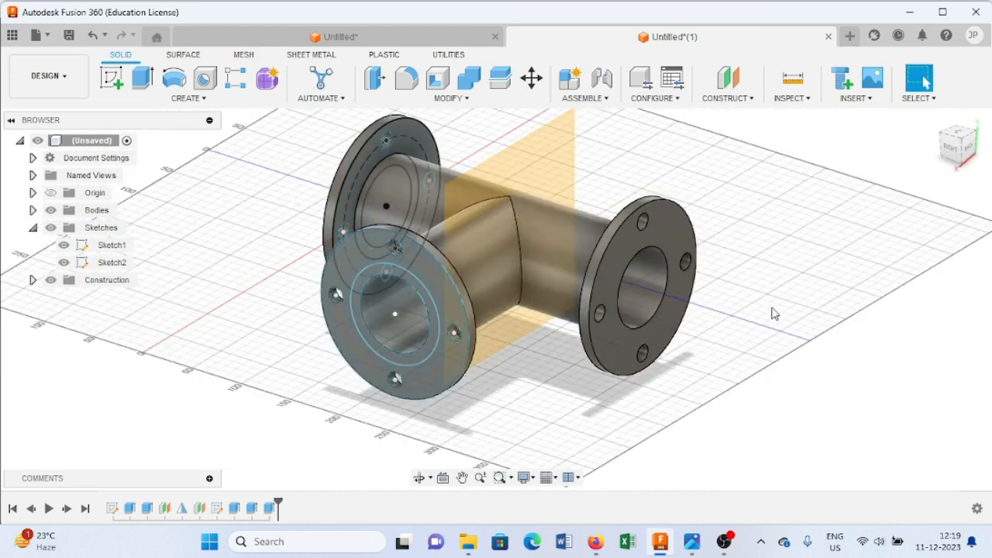
pyautogui.click(694, 546)
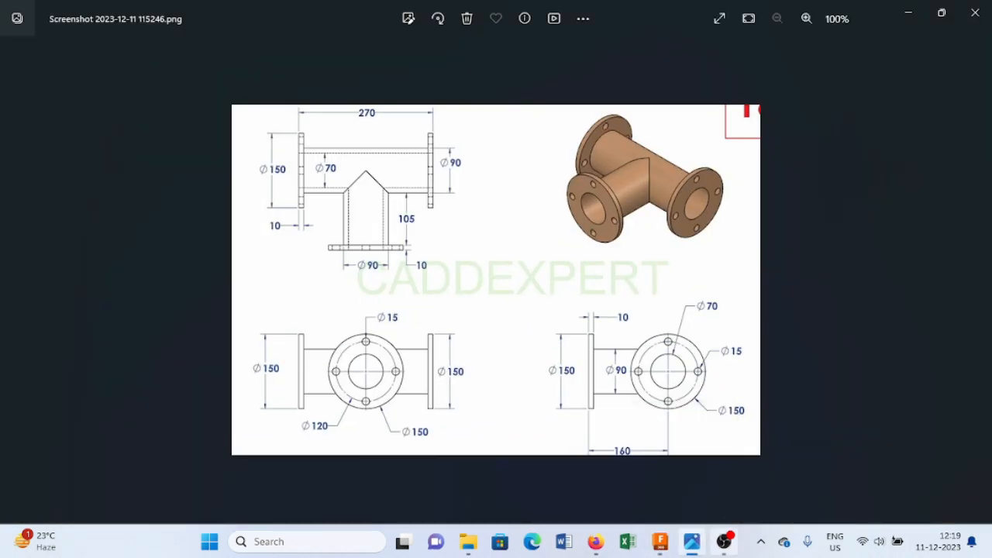